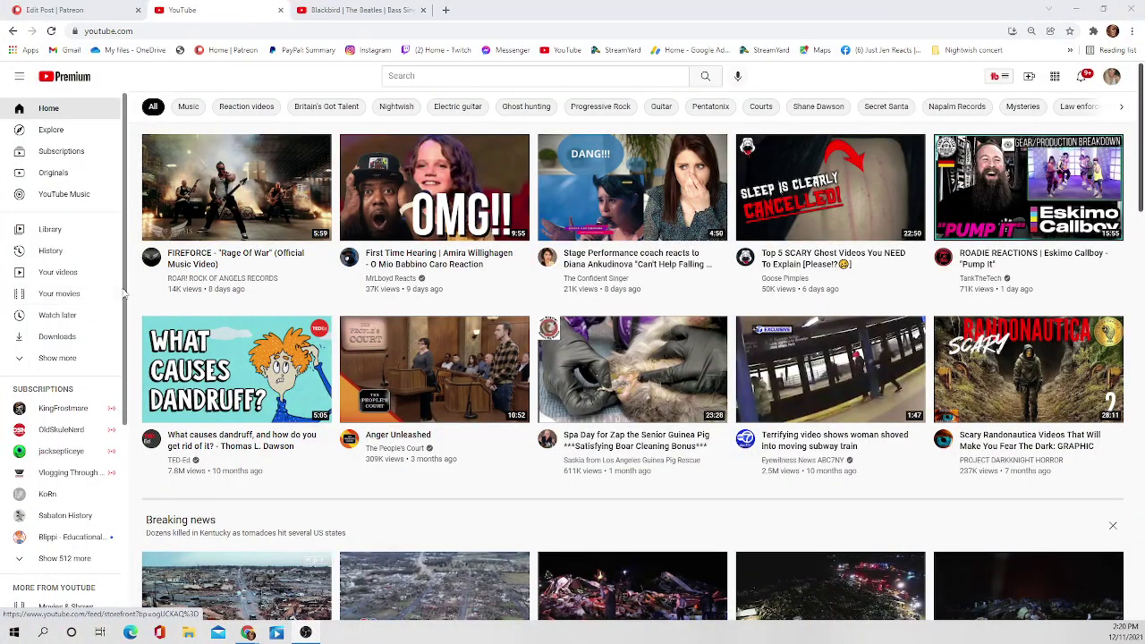
Go to the channel's list of uploaded videos via Your channel and Manage Videos
{"action": "left_click", "coordinate": [1112, 77]}
{"action": "left_click", "coordinate": [993, 147]}
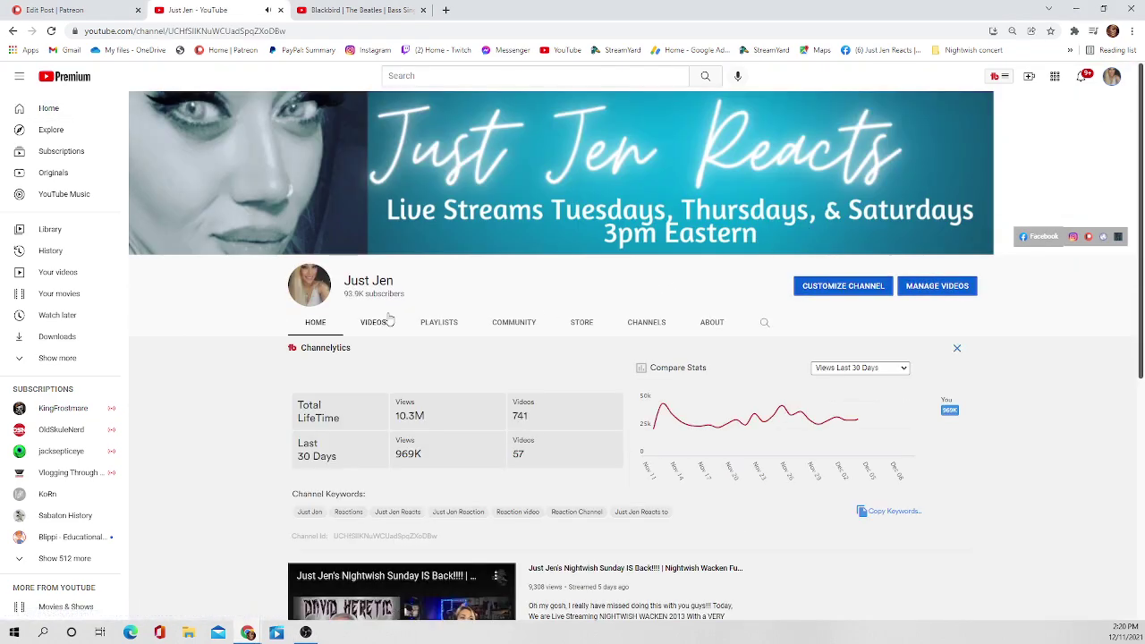
{"action": "left_click", "coordinate": [374, 323]}
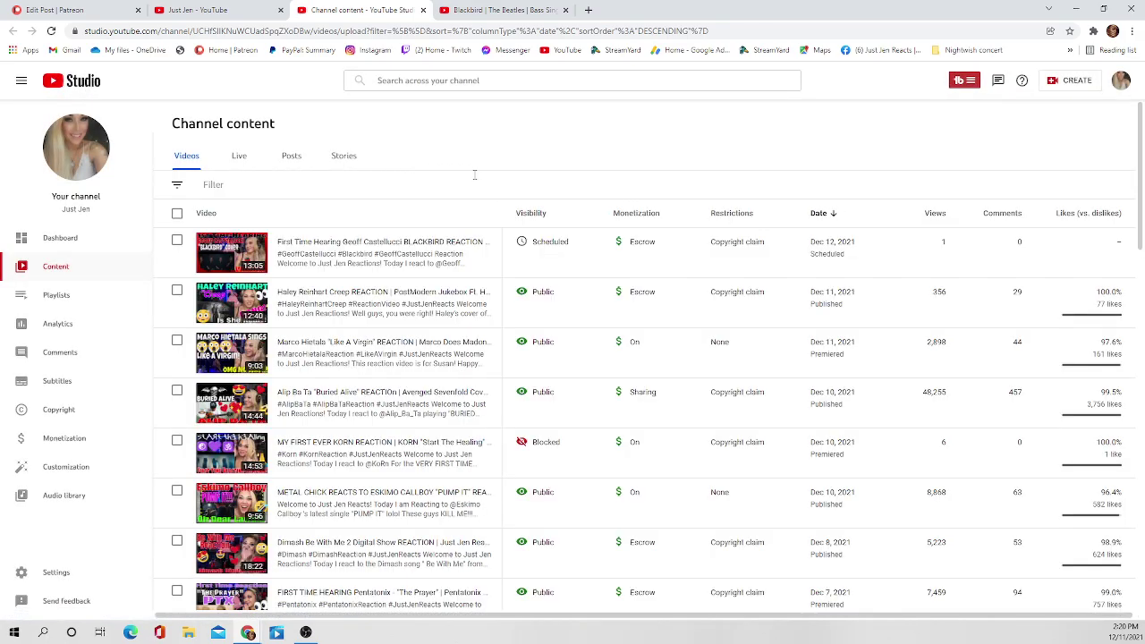
Scroll the content list and open the Voice Play 'Tennessee Whiskey' reaction video's details
{"action": "scroll", "coordinate": [452, 178], "scroll_direction": "down", "scroll_amount": 2}
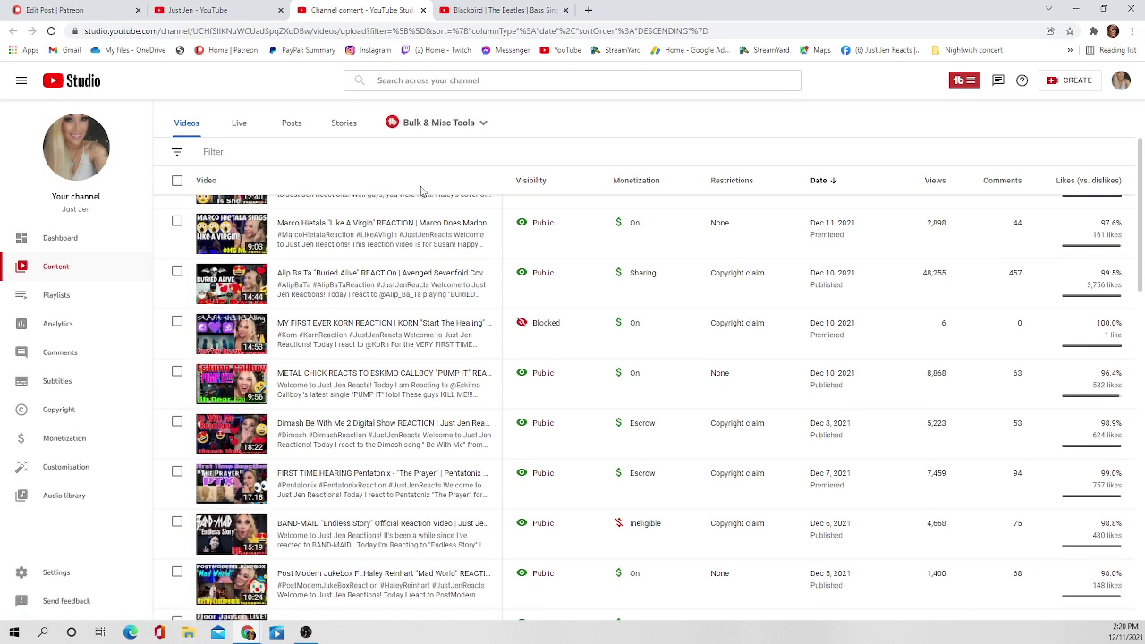
{"action": "scroll", "coordinate": [221, 391], "scroll_direction": "down", "scroll_amount": 6}
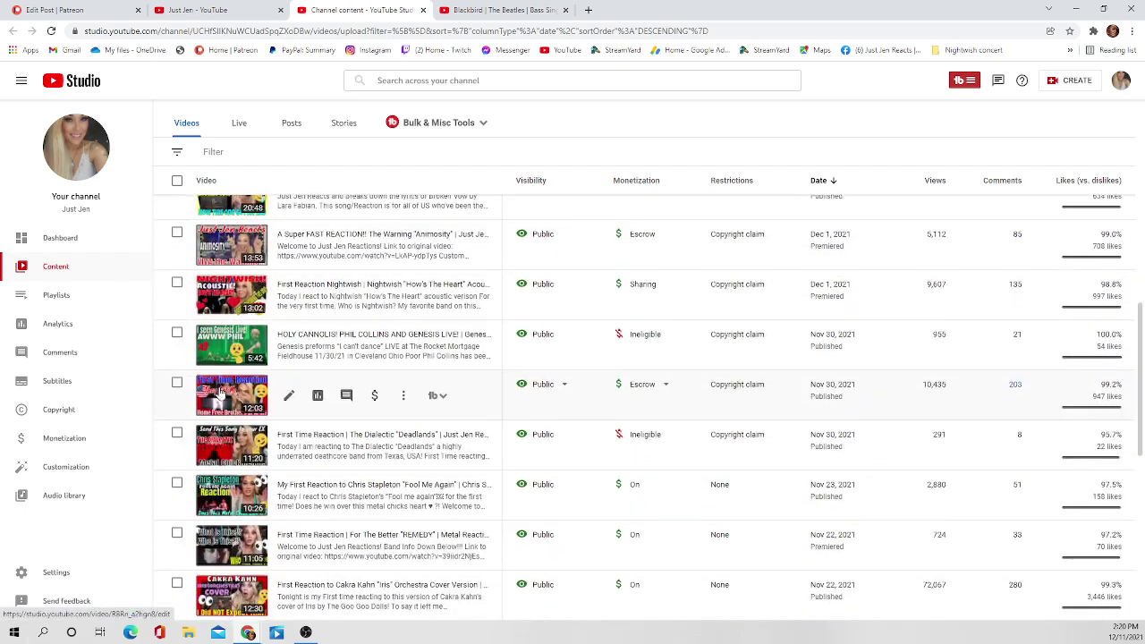
{"action": "scroll", "coordinate": [221, 391], "scroll_direction": "down", "scroll_amount": 8}
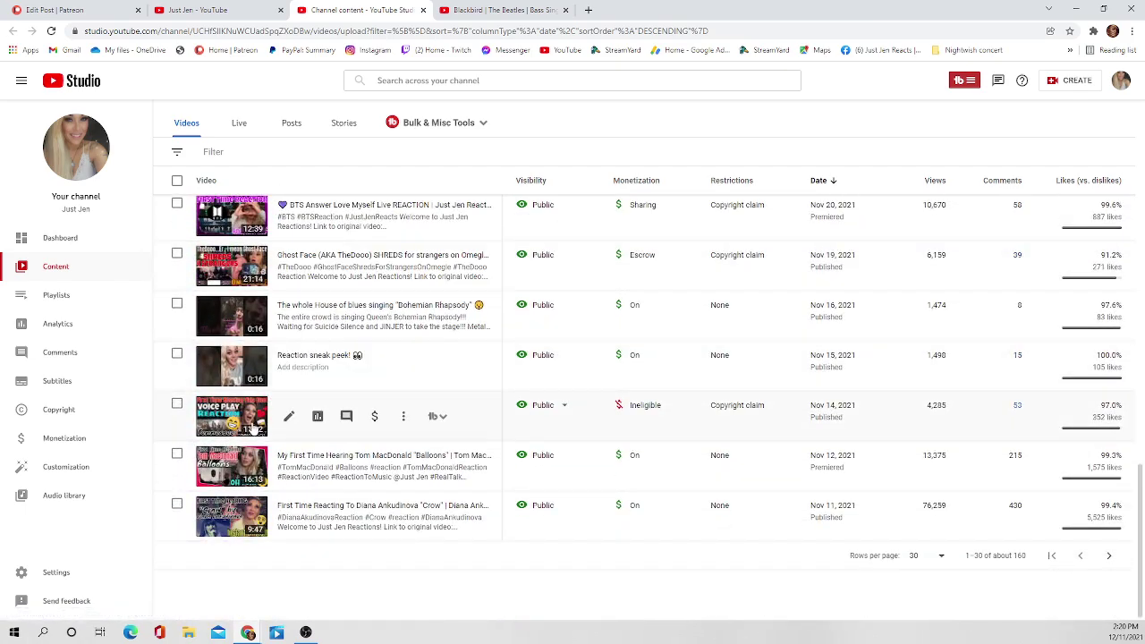
{"action": "left_click", "coordinate": [231, 417]}
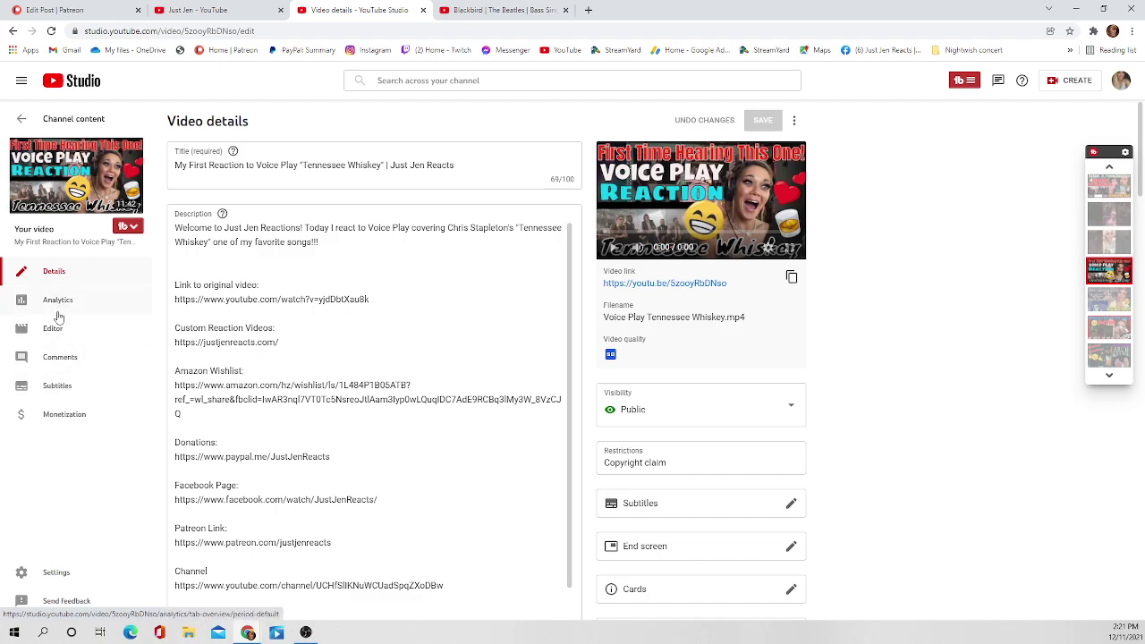
Open the Voice Play video's Subtitles page showing English (Automatic) and English (United States) tracks
{"action": "left_click", "coordinate": [59, 392]}
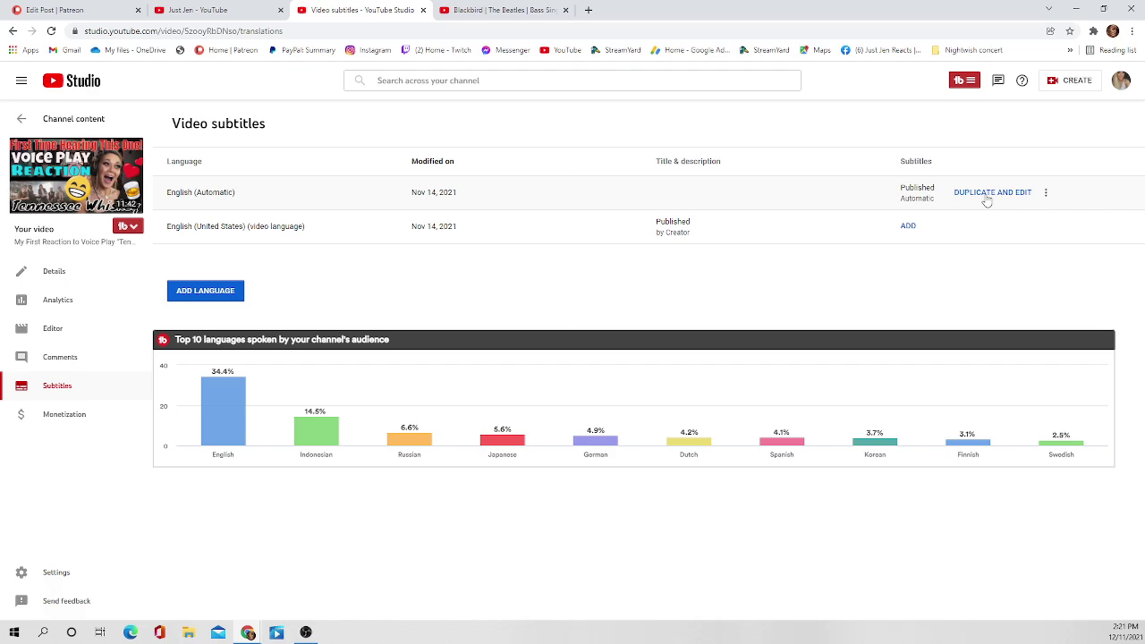
Duplicate the English (Automatic) captions, review the transcript and publish them as English subtitles
{"action": "left_click", "coordinate": [987, 197]}
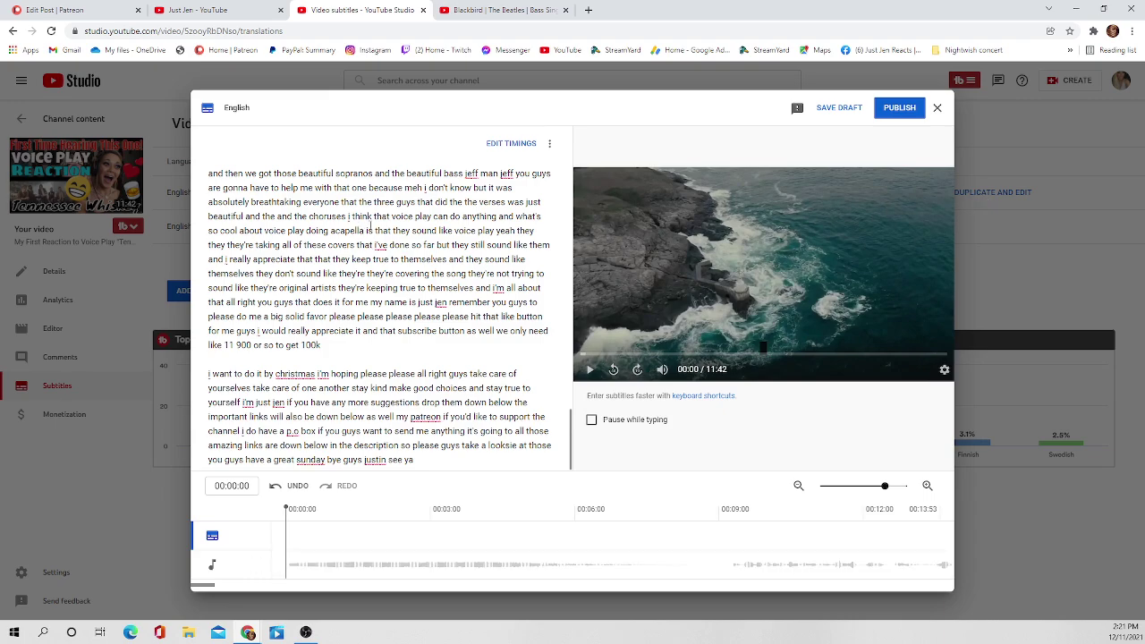
{"action": "scroll", "coordinate": [401, 334], "scroll_direction": "up", "scroll_amount": 10}
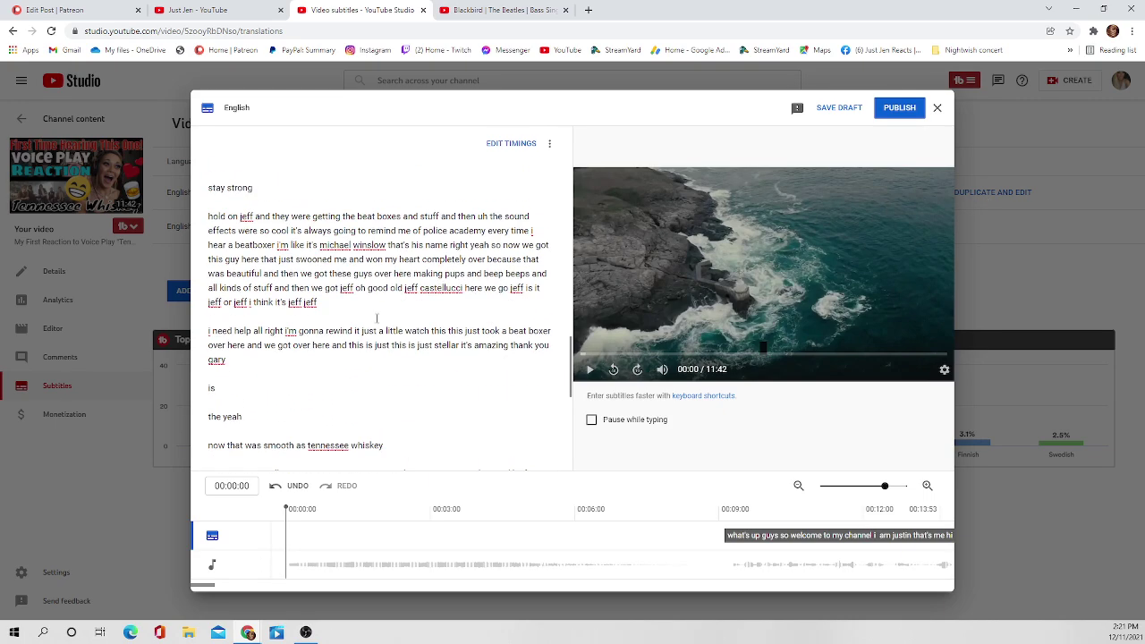
{"action": "scroll", "coordinate": [374, 306], "scroll_direction": "up", "scroll_amount": 8}
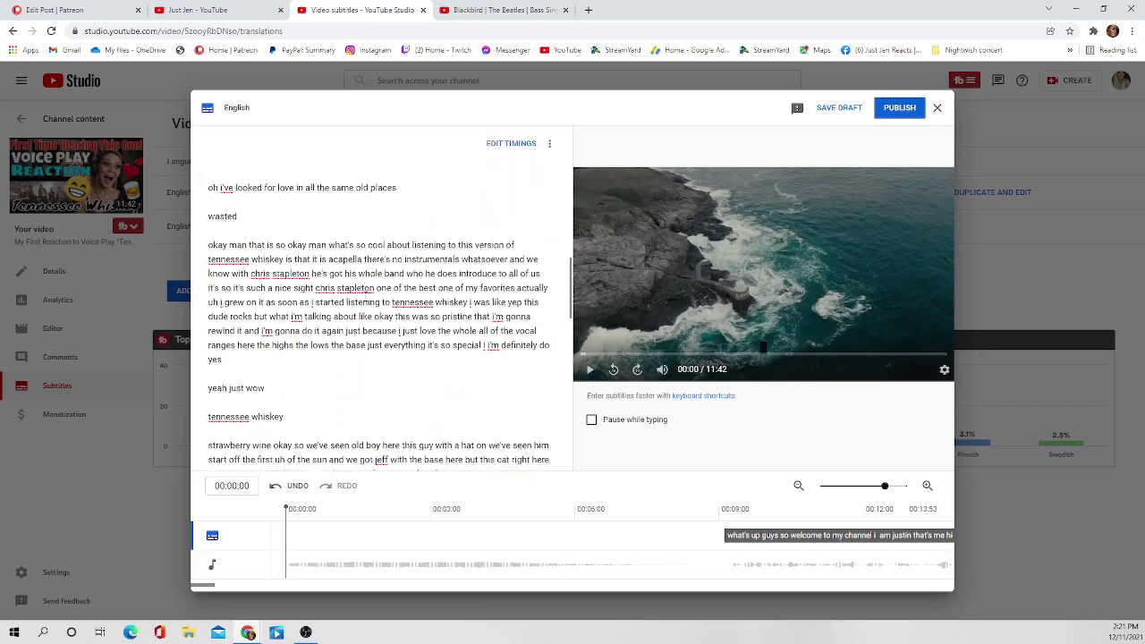
{"action": "scroll", "coordinate": [364, 294], "scroll_direction": "up", "scroll_amount": 10}
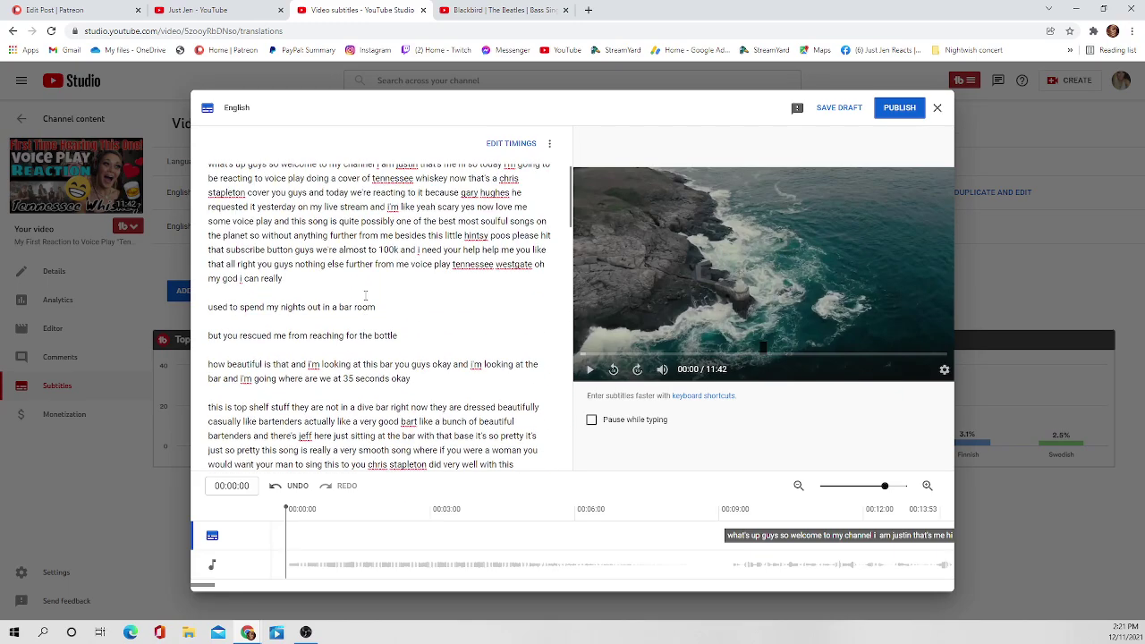
{"action": "scroll", "coordinate": [438, 249], "scroll_direction": "down", "scroll_amount": 6}
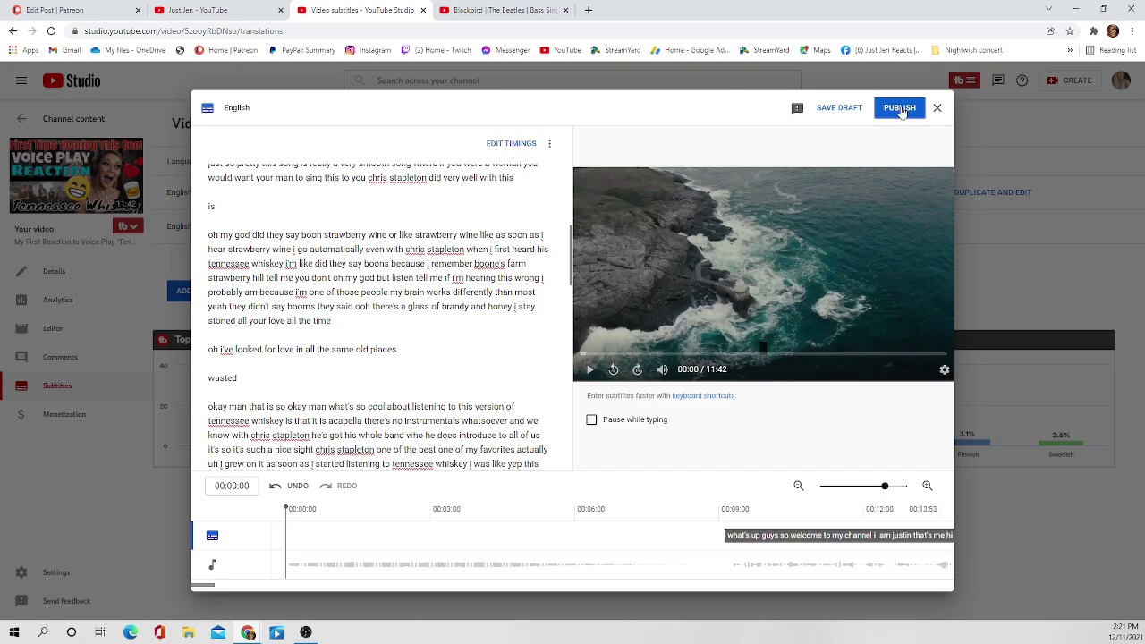
{"action": "left_click", "coordinate": [901, 109]}
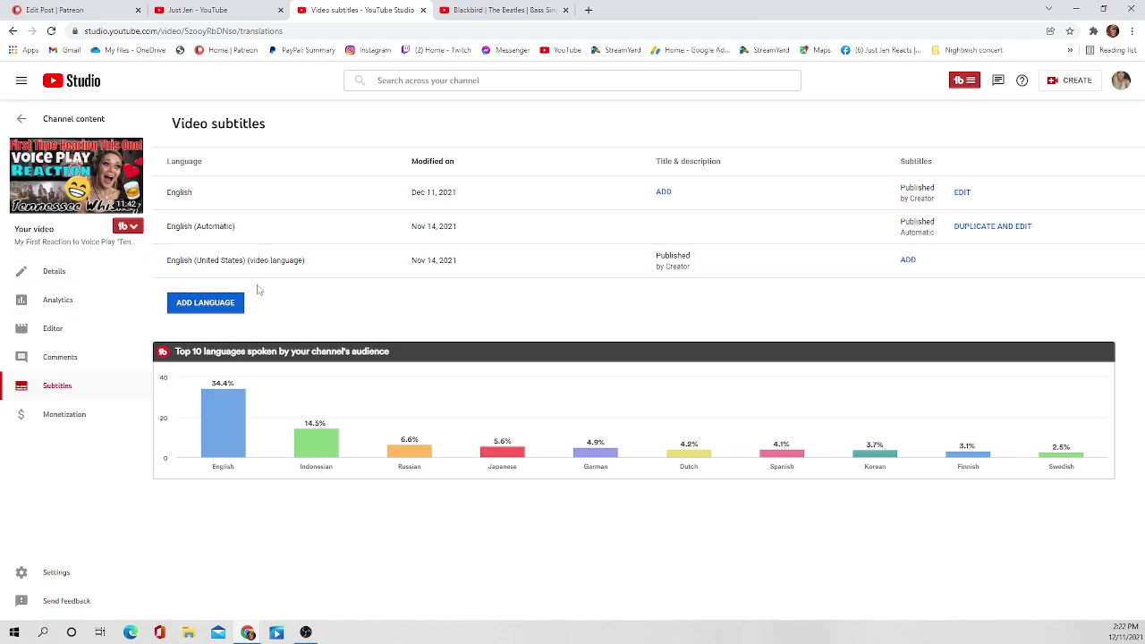
Add French as a new language in the subtitles table
{"action": "mouse_move", "coordinate": [217, 426]}
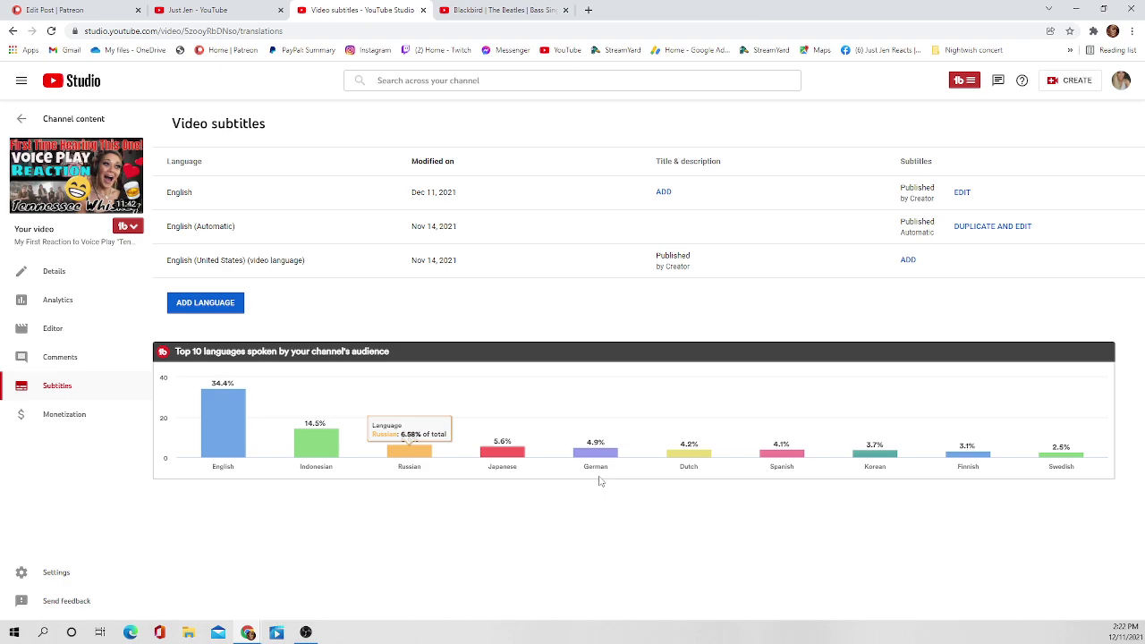
{"action": "mouse_move", "coordinate": [982, 447]}
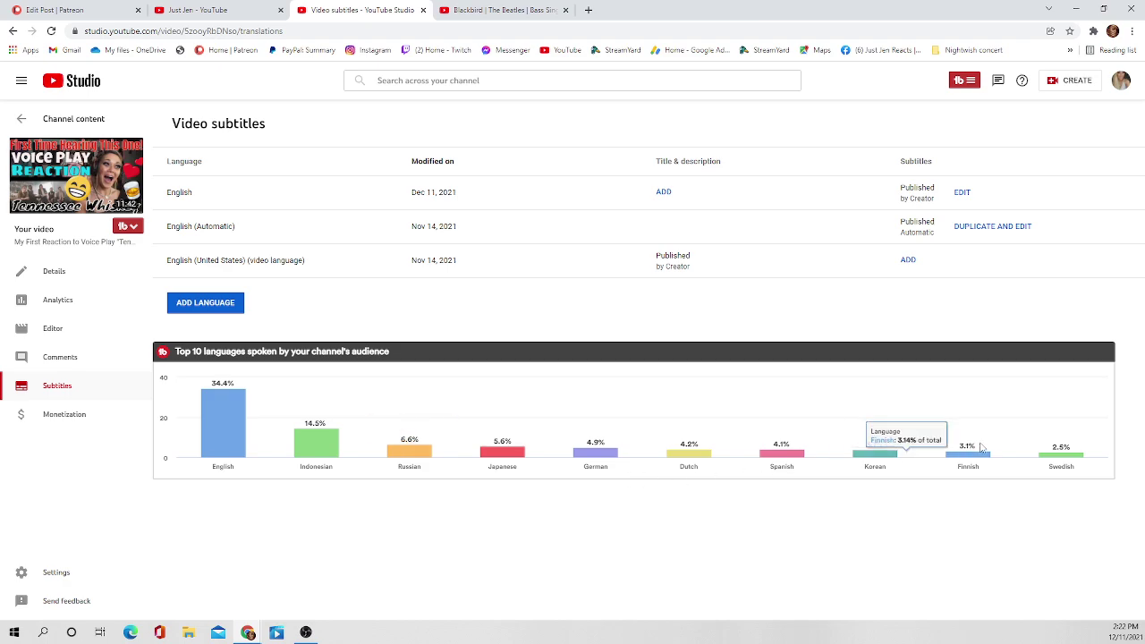
{"action": "left_click", "coordinate": [199, 304]}
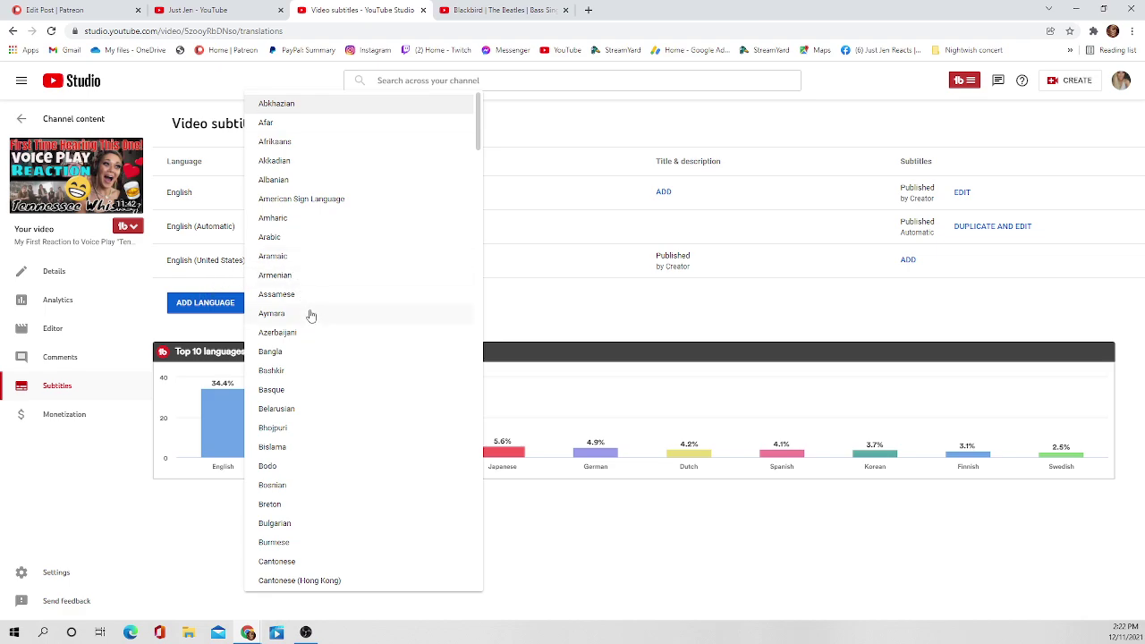
{"action": "scroll", "coordinate": [311, 327], "scroll_direction": "down", "scroll_amount": 2}
{"action": "scroll", "coordinate": [313, 369], "scroll_direction": "down", "scroll_amount": 5}
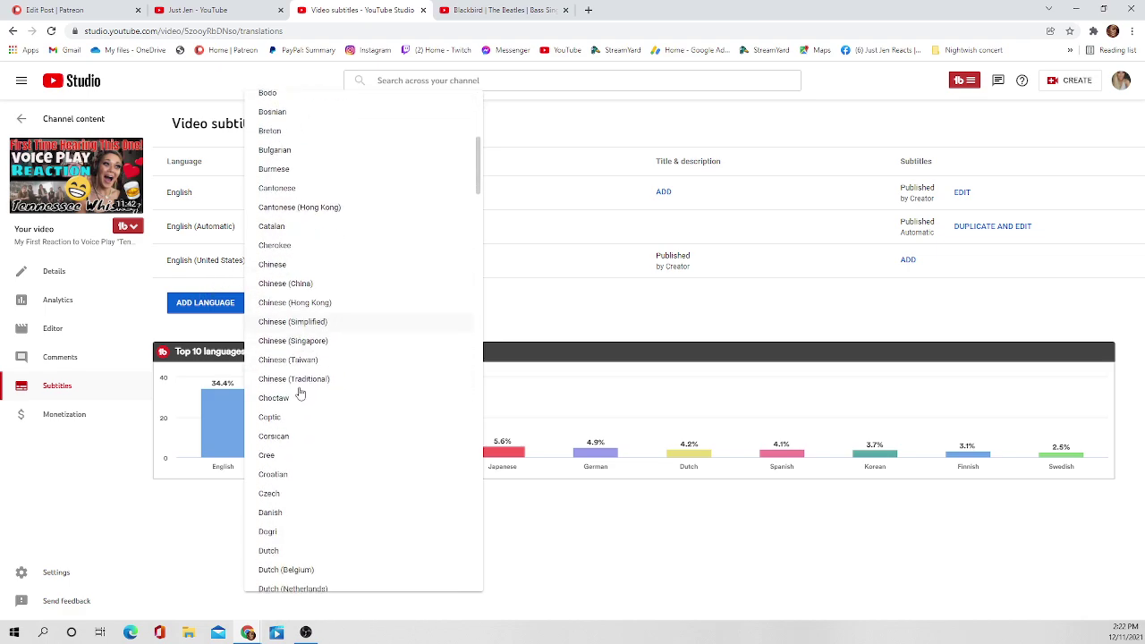
{"action": "scroll", "coordinate": [299, 393], "scroll_direction": "down", "scroll_amount": 3}
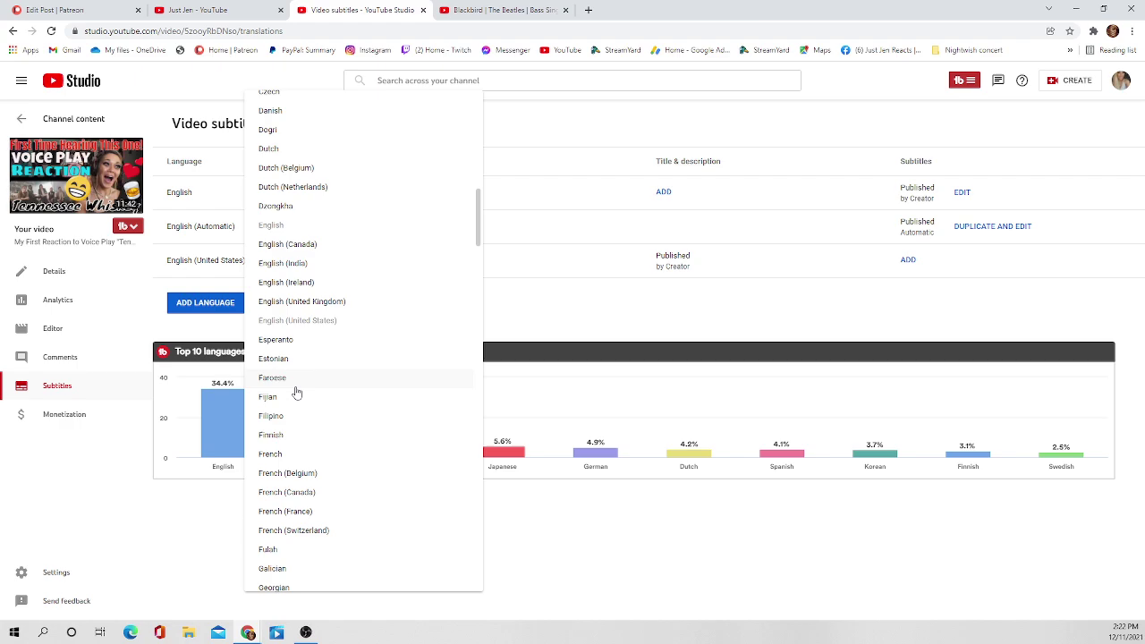
{"action": "scroll", "coordinate": [280, 324], "scroll_direction": "up", "scroll_amount": 2}
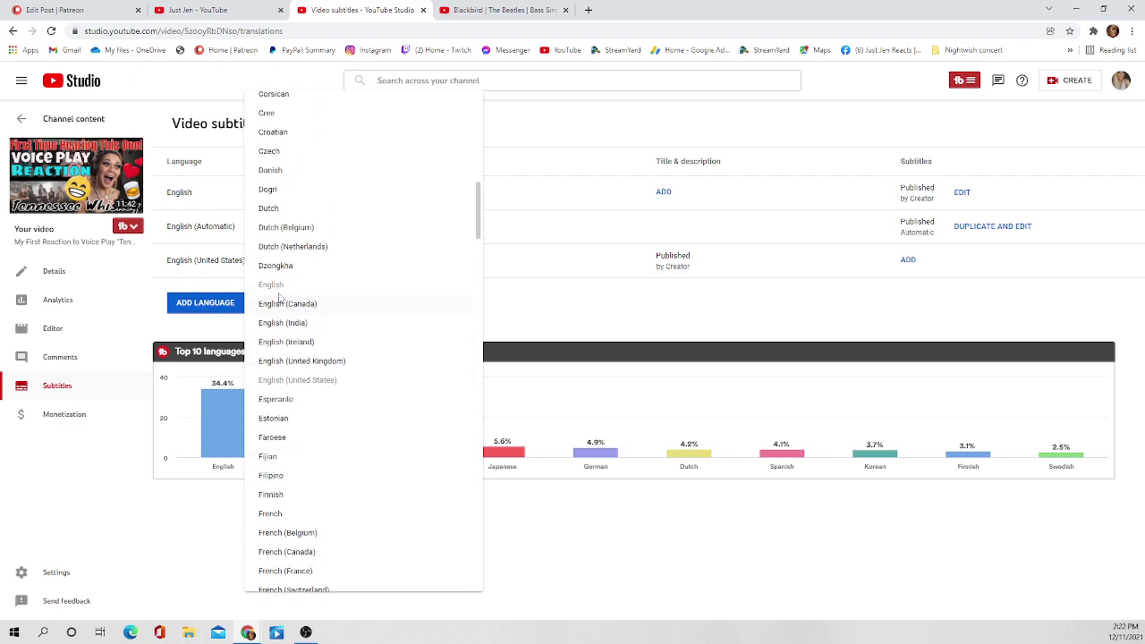
{"action": "scroll", "coordinate": [303, 413], "scroll_direction": "down", "scroll_amount": 1}
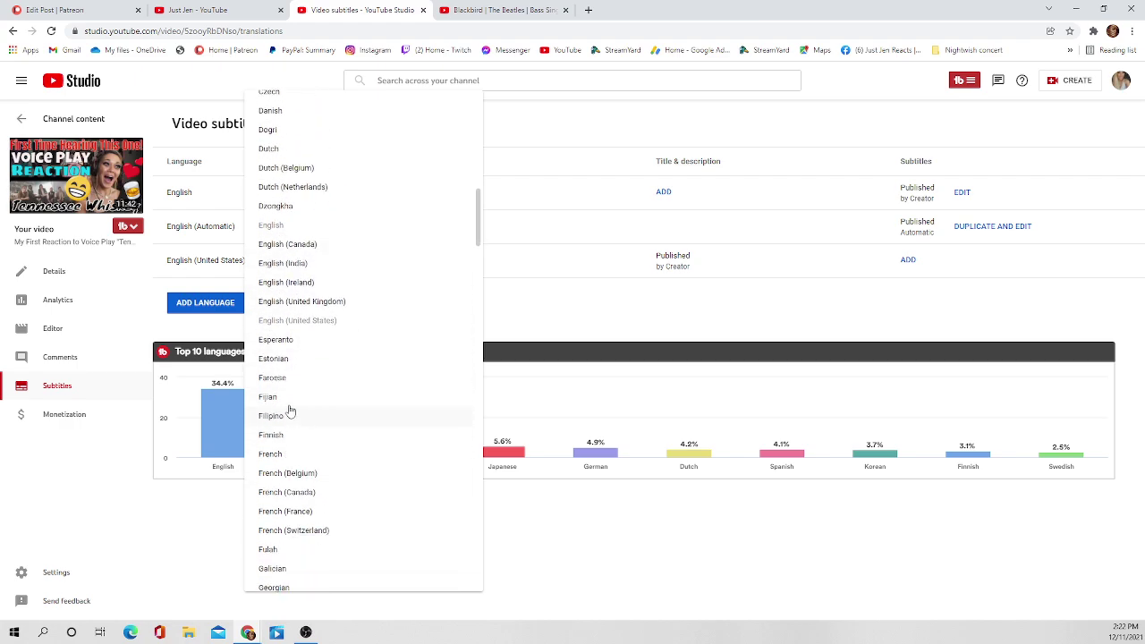
{"action": "left_click", "coordinate": [279, 454]}
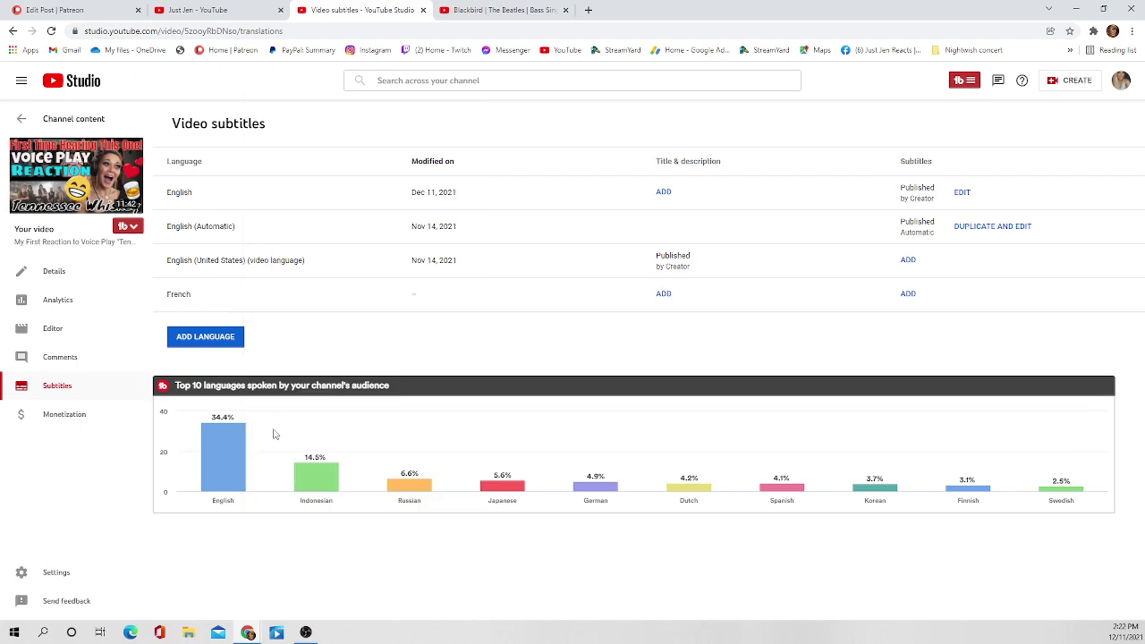
Add German as another subtitle language
{"action": "left_click", "coordinate": [235, 333]}
{"action": "scroll", "coordinate": [294, 380], "scroll_direction": "down", "scroll_amount": 6}
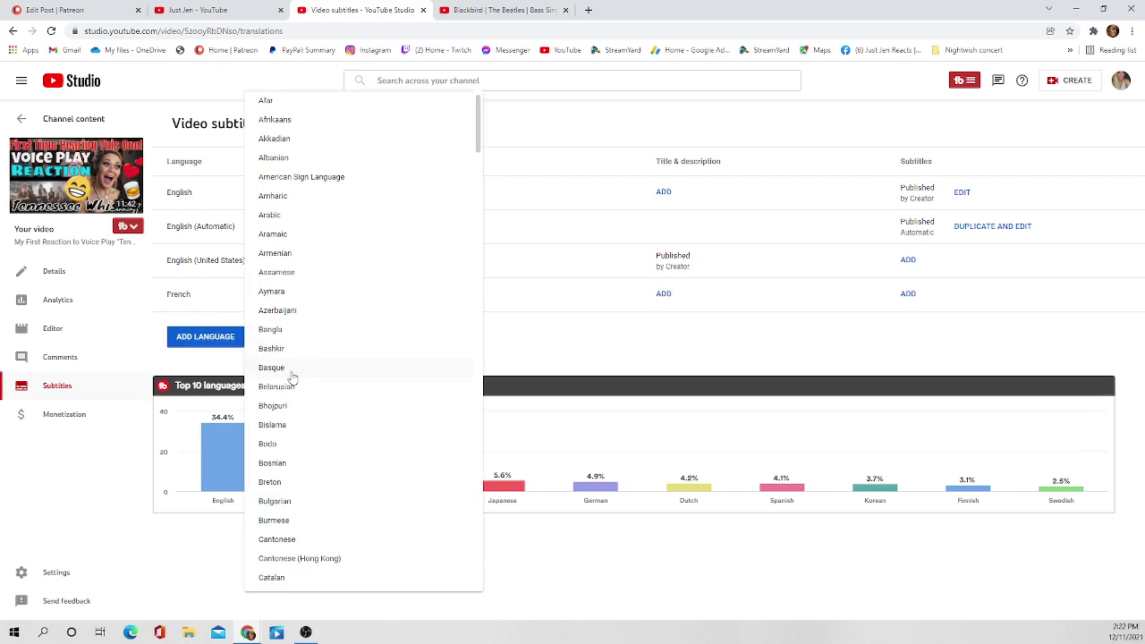
{"action": "scroll", "coordinate": [295, 394], "scroll_direction": "down", "scroll_amount": 7}
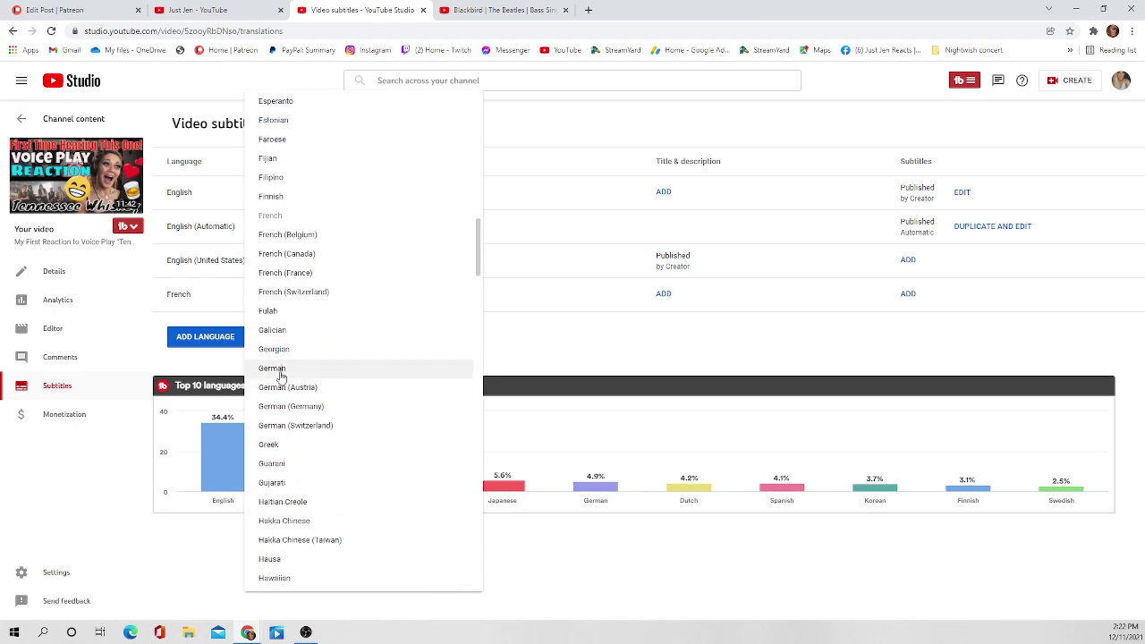
{"action": "left_click", "coordinate": [279, 370]}
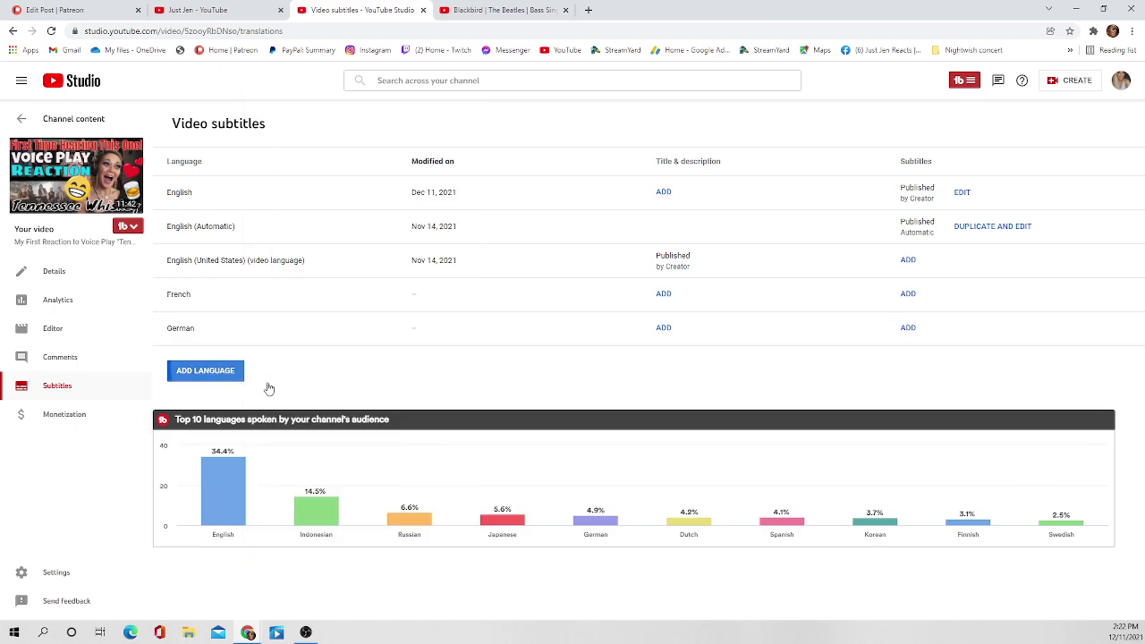
Scroll the language list and add Indonesian as a subtitle language
{"action": "left_click", "coordinate": [225, 374]}
{"action": "scroll", "coordinate": [314, 391], "scroll_direction": "down", "scroll_amount": 2}
{"action": "scroll", "coordinate": [315, 398], "scroll_direction": "down", "scroll_amount": 12}
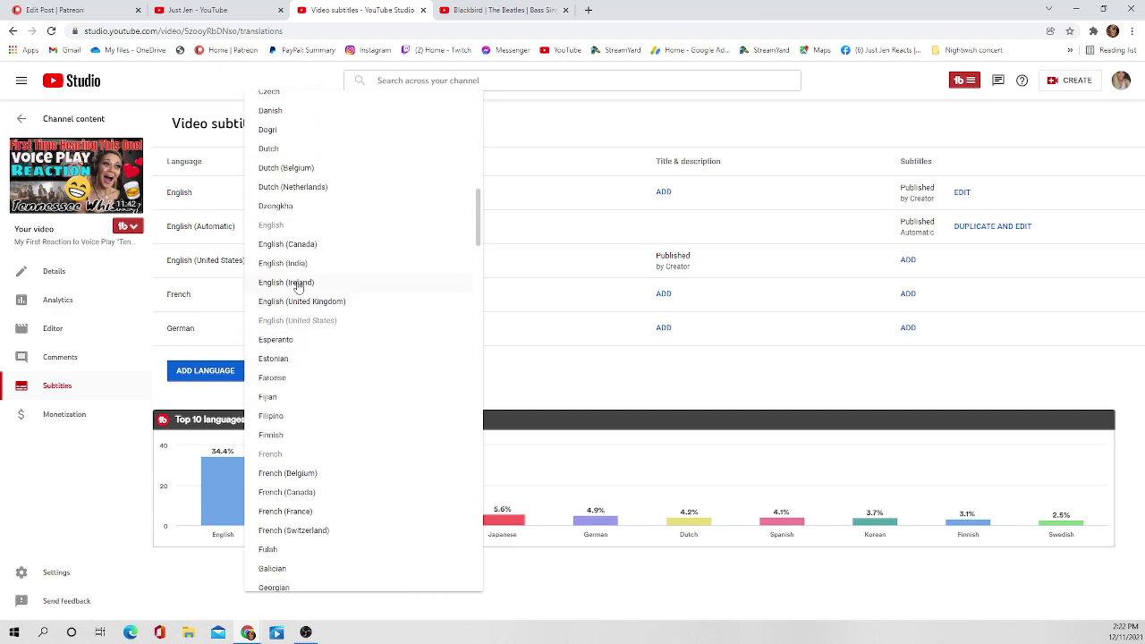
{"action": "scroll", "coordinate": [332, 385], "scroll_direction": "down", "scroll_amount": 1}
{"action": "scroll", "coordinate": [332, 386], "scroll_direction": "down", "scroll_amount": 3}
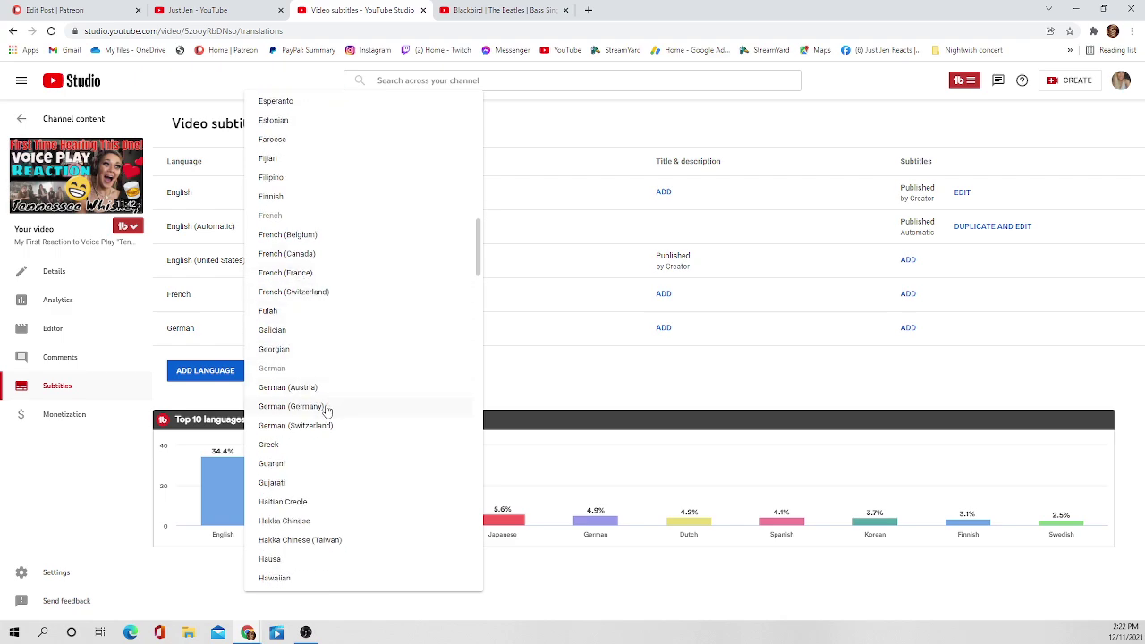
{"action": "scroll", "coordinate": [347, 432], "scroll_direction": "down", "scroll_amount": 1}
{"action": "scroll", "coordinate": [347, 432], "scroll_direction": "down", "scroll_amount": 2}
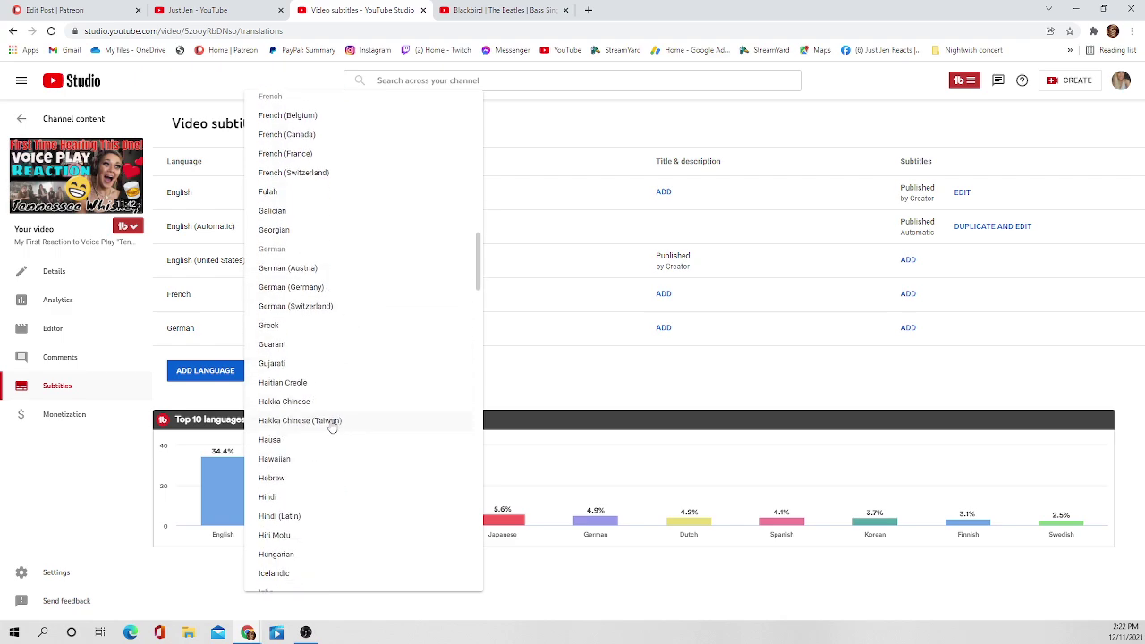
{"action": "scroll", "coordinate": [330, 416], "scroll_direction": "down", "scroll_amount": 3}
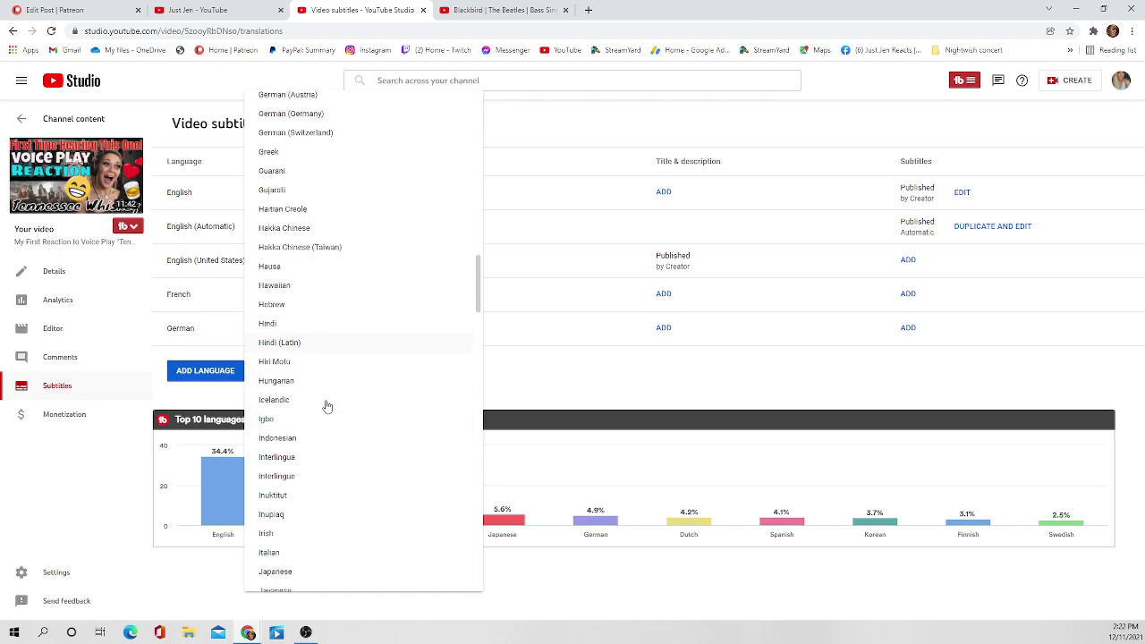
{"action": "scroll", "coordinate": [304, 430], "scroll_direction": "down", "scroll_amount": 1}
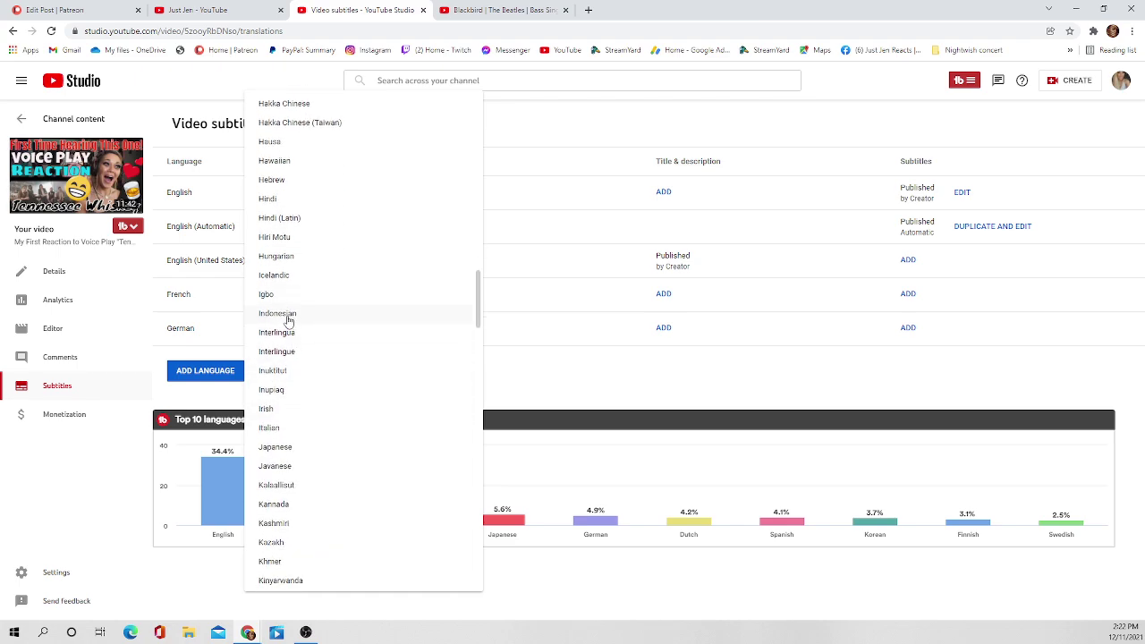
{"action": "left_click", "coordinate": [287, 314]}
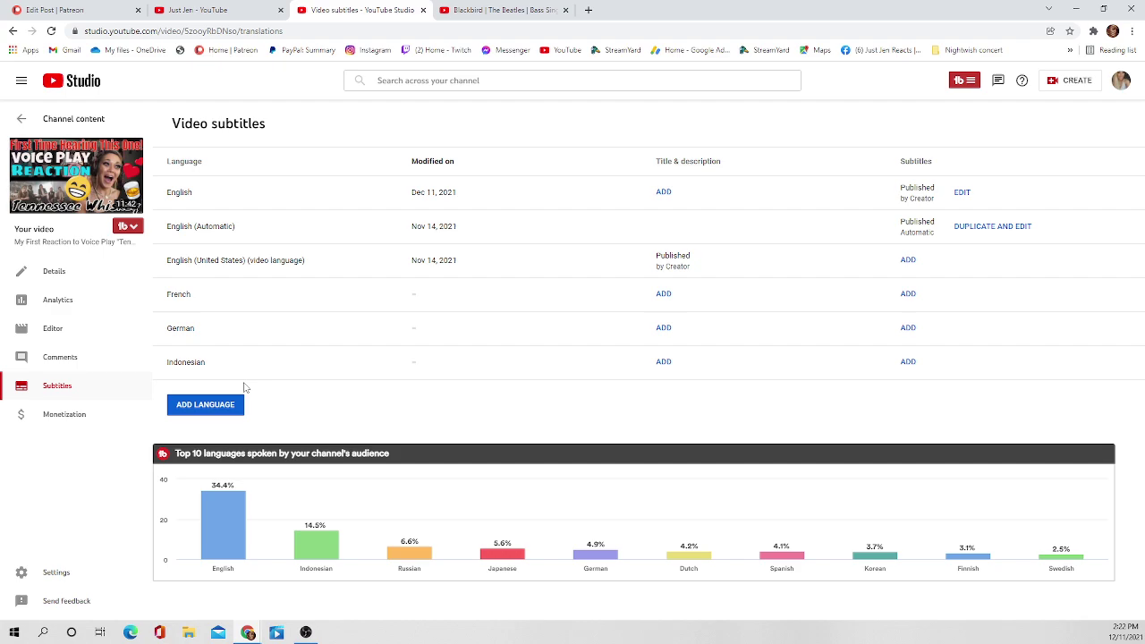
Add Spanish to the video's subtitle languages
{"action": "left_click", "coordinate": [193, 404]}
{"action": "scroll", "coordinate": [295, 384], "scroll_direction": "down", "scroll_amount": 4}
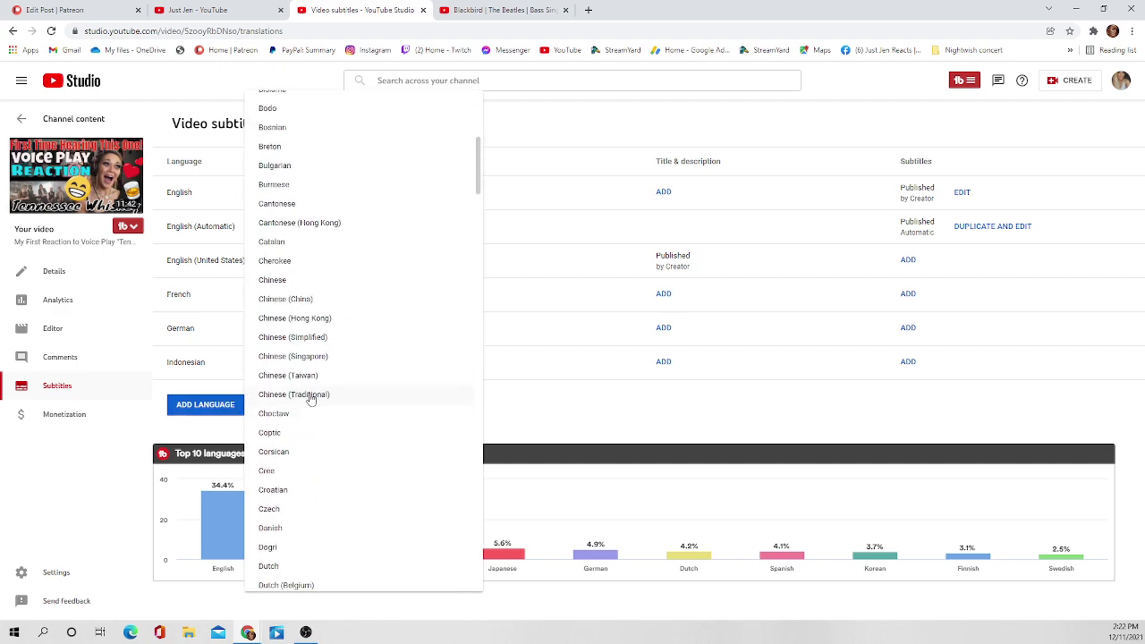
{"action": "scroll", "coordinate": [311, 398], "scroll_direction": "down", "scroll_amount": 15}
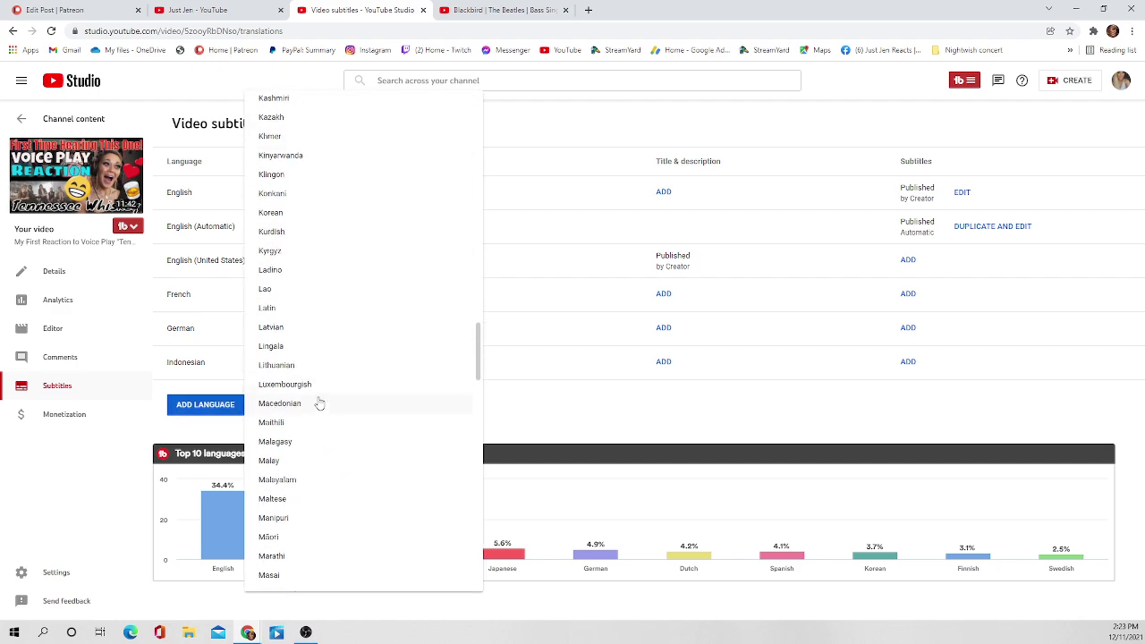
{"action": "scroll", "coordinate": [313, 402], "scroll_direction": "down", "scroll_amount": 10}
{"action": "scroll", "coordinate": [307, 400], "scroll_direction": "down", "scroll_amount": 8}
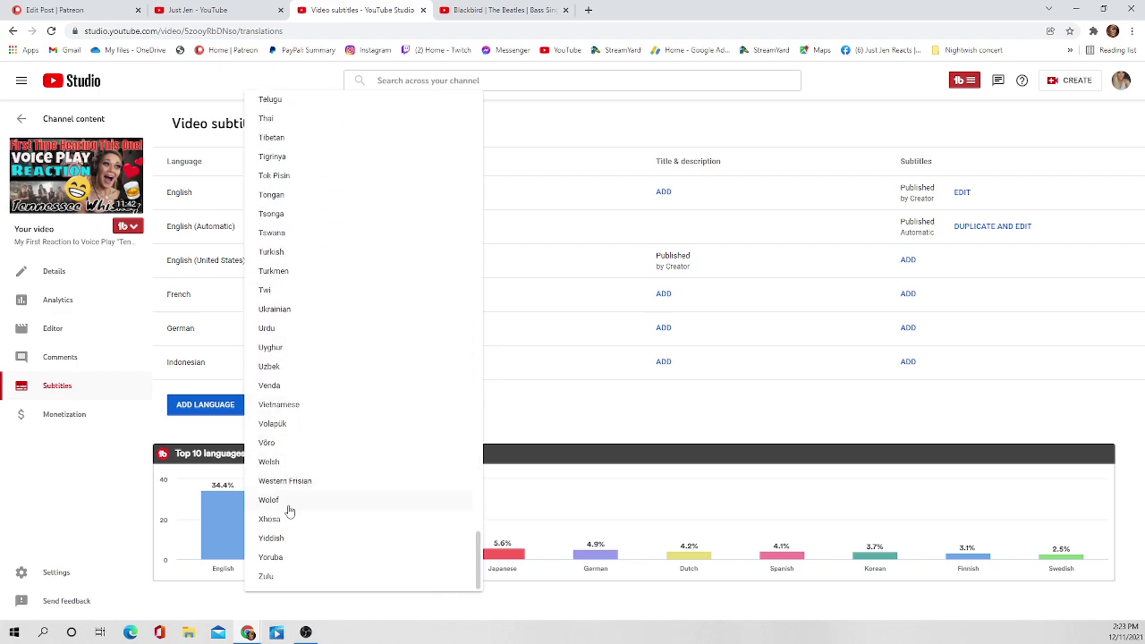
{"action": "scroll", "coordinate": [284, 252], "scroll_direction": "up", "scroll_amount": 3}
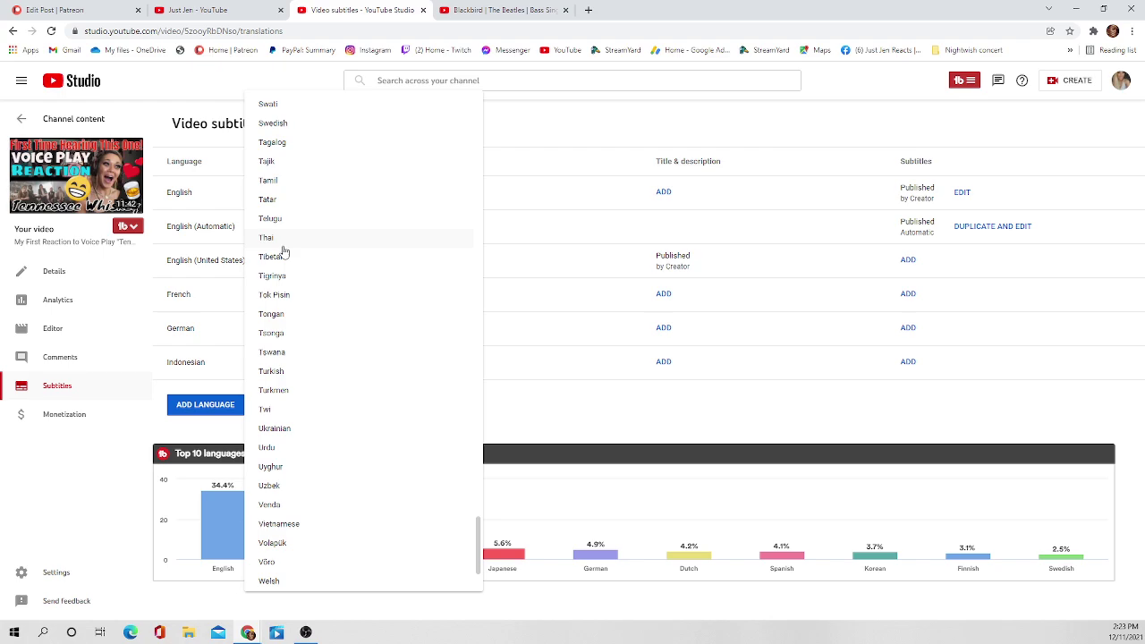
{"action": "scroll", "coordinate": [283, 250], "scroll_direction": "up", "scroll_amount": 1}
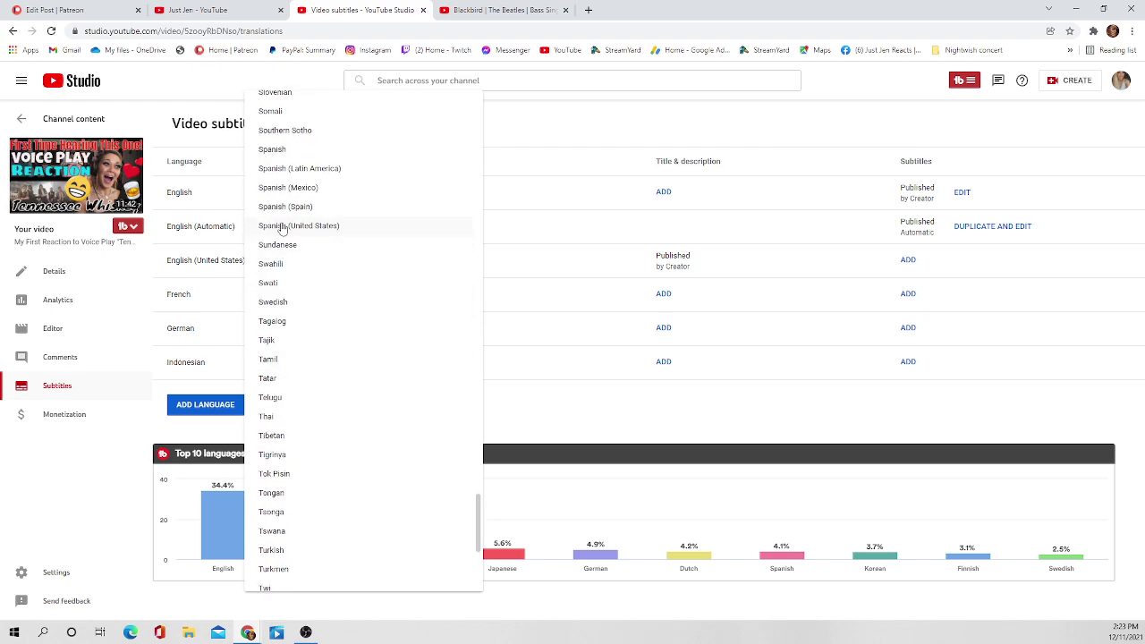
{"action": "left_click", "coordinate": [279, 149]}
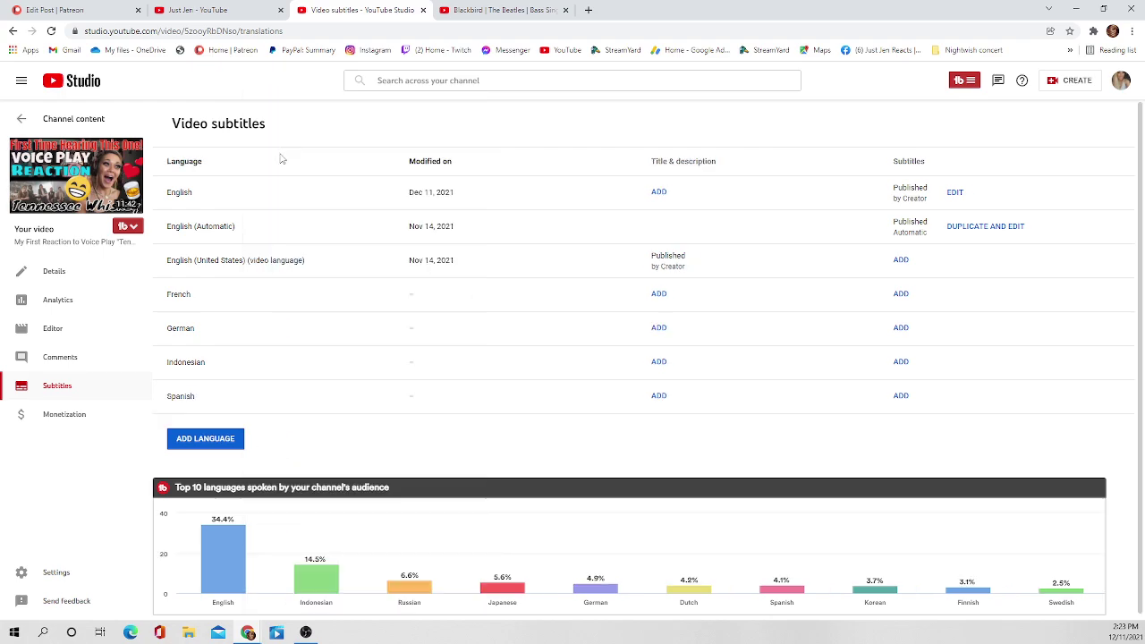
Add Russian to the video's subtitle languages
{"action": "left_click", "coordinate": [226, 441]}
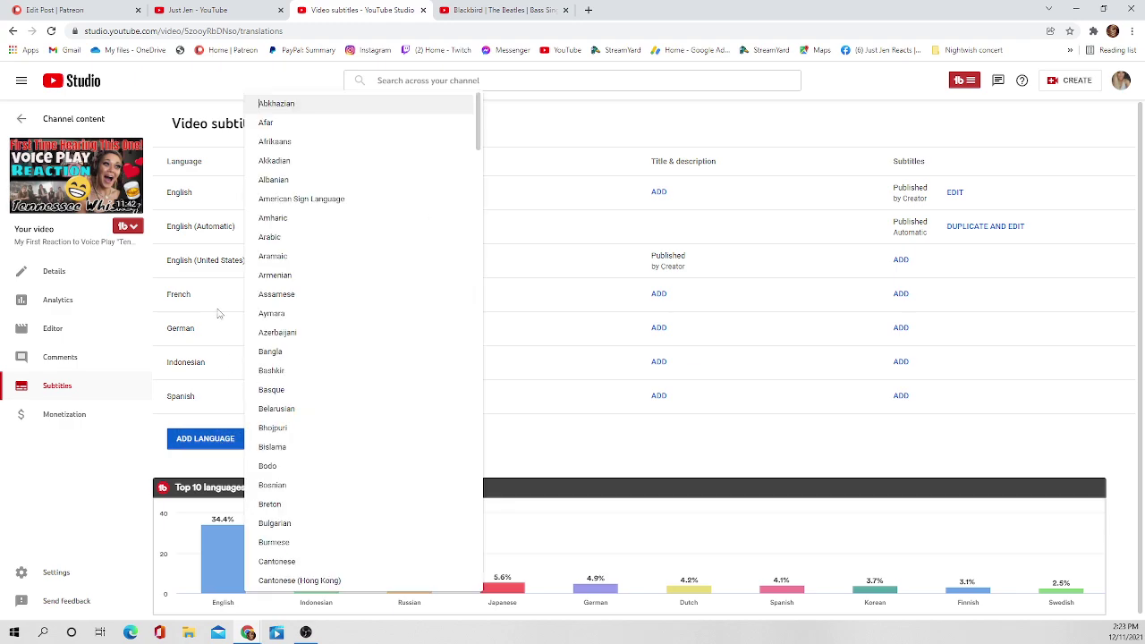
{"action": "scroll", "coordinate": [313, 237], "scroll_direction": "down", "scroll_amount": 8}
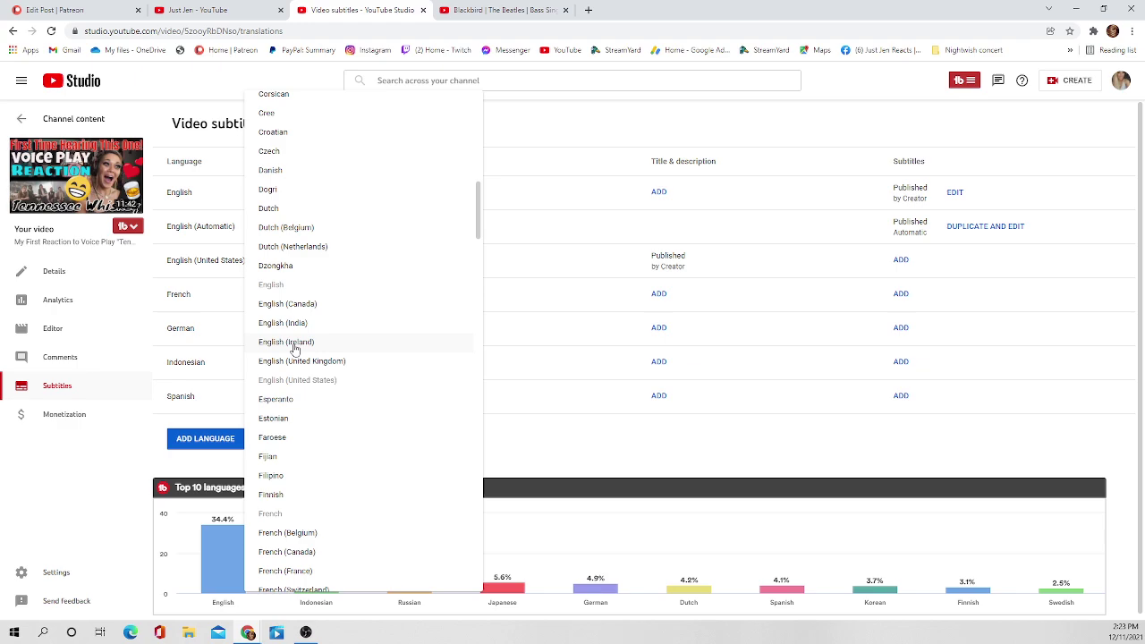
{"action": "scroll", "coordinate": [293, 347], "scroll_direction": "down", "scroll_amount": 16}
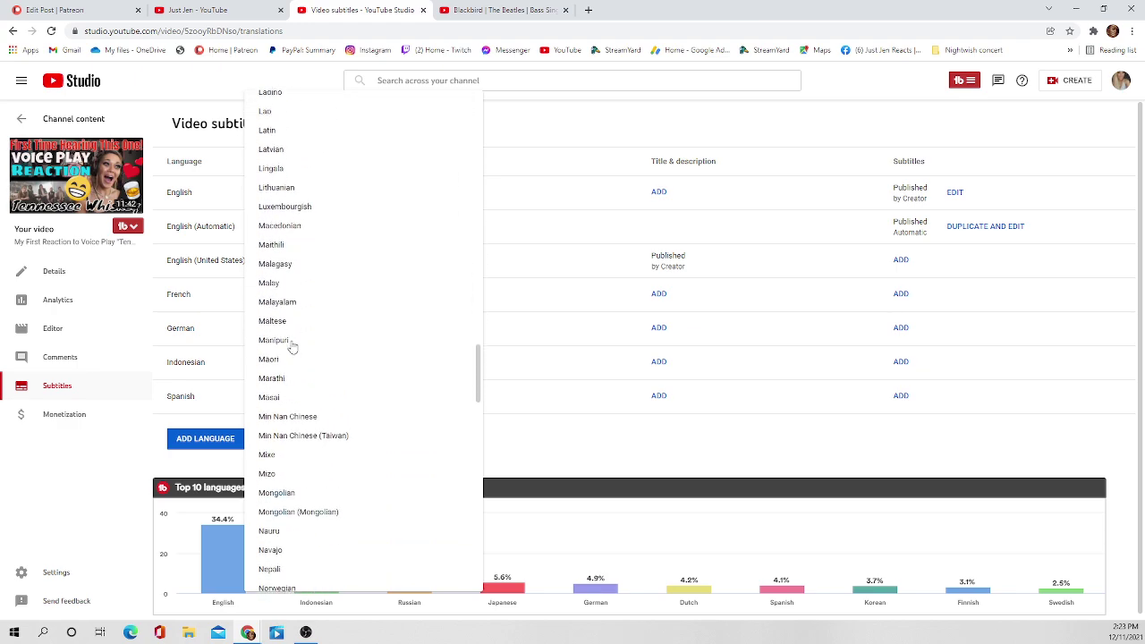
{"action": "scroll", "coordinate": [293, 347], "scroll_direction": "down", "scroll_amount": 6}
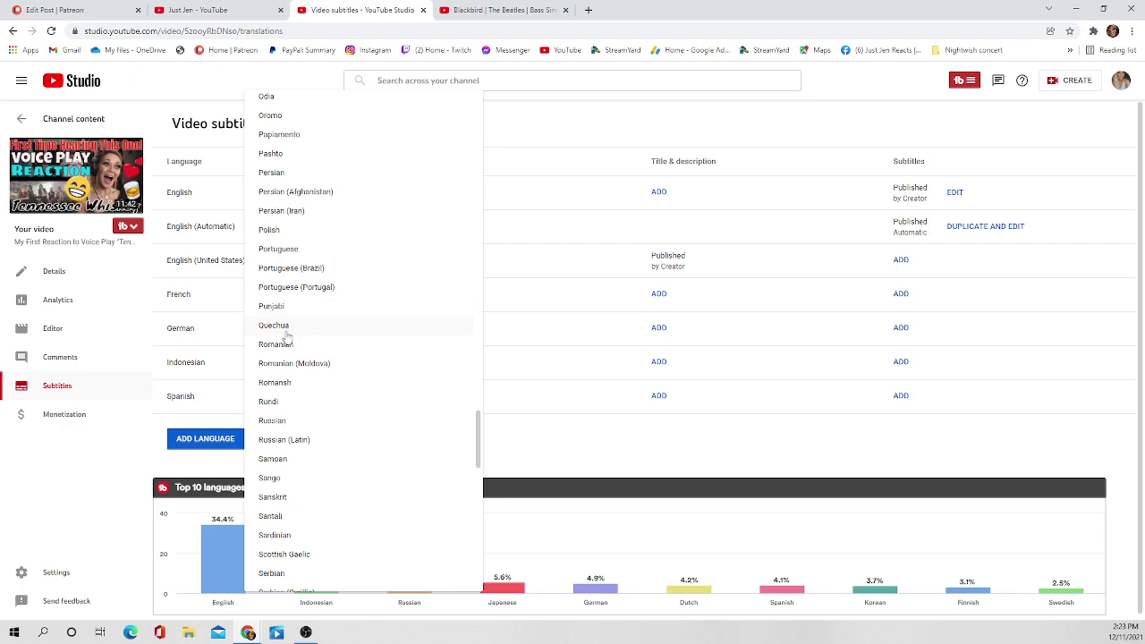
{"action": "left_click", "coordinate": [284, 418]}
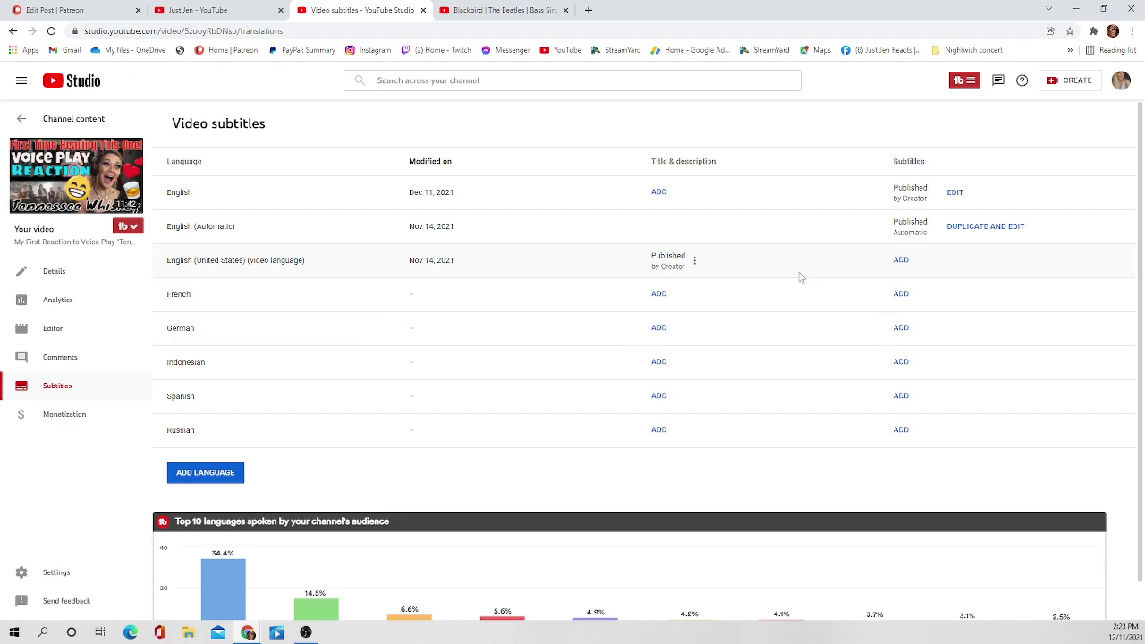
Auto-translate the English captions into French, review them and publish the French subtitles
{"action": "left_click", "coordinate": [902, 295]}
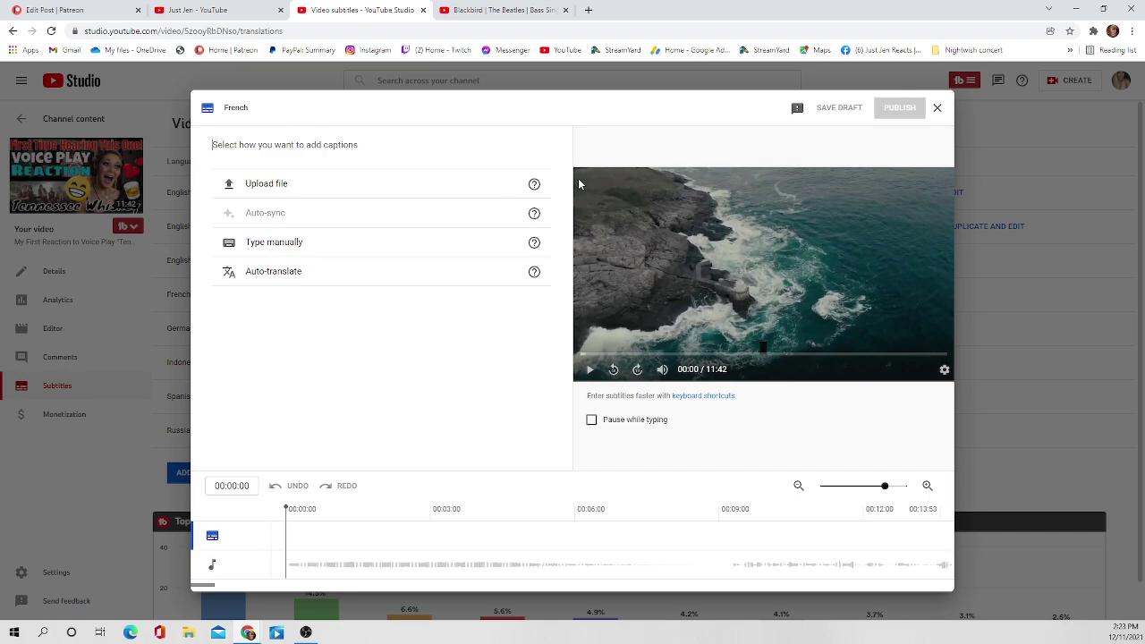
{"action": "mouse_move", "coordinate": [531, 188]}
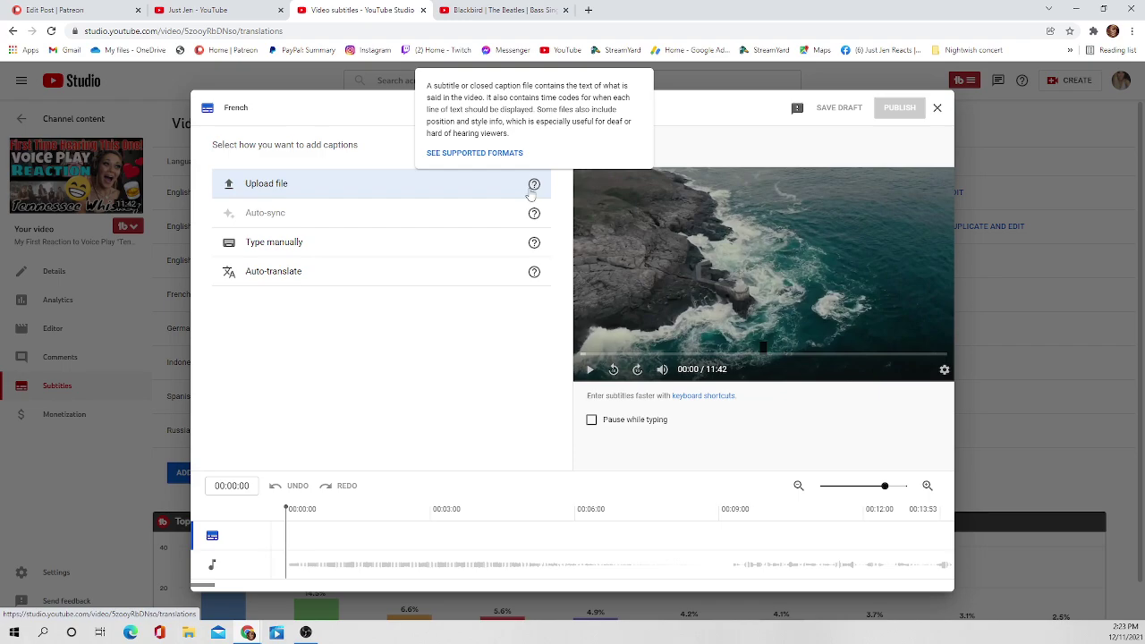
{"action": "mouse_move", "coordinate": [534, 243]}
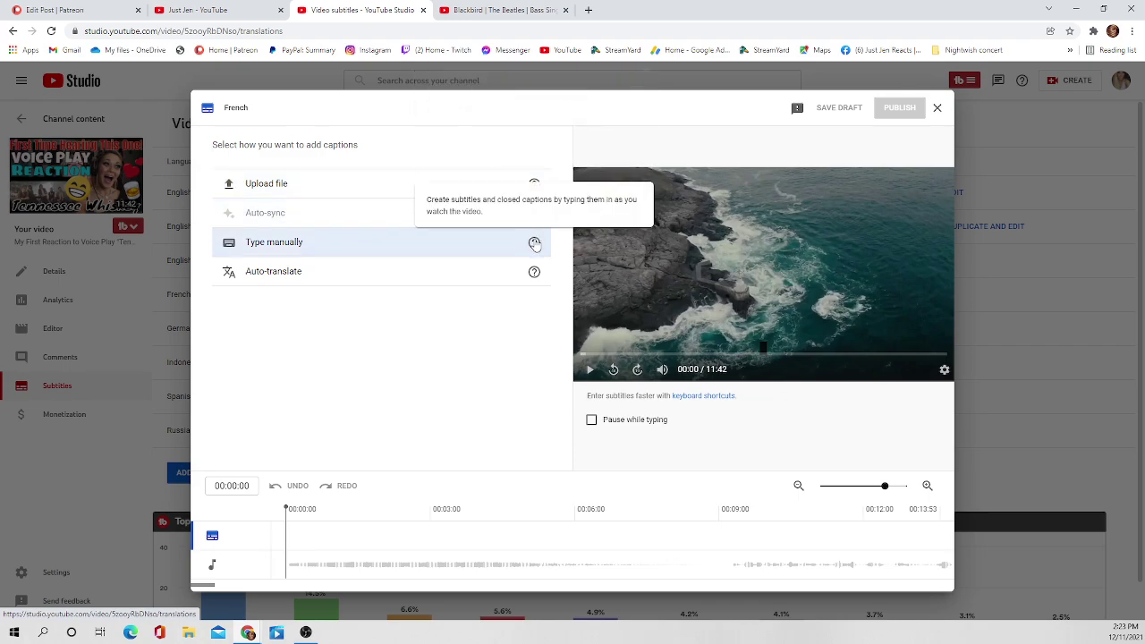
{"action": "left_click", "coordinate": [287, 276]}
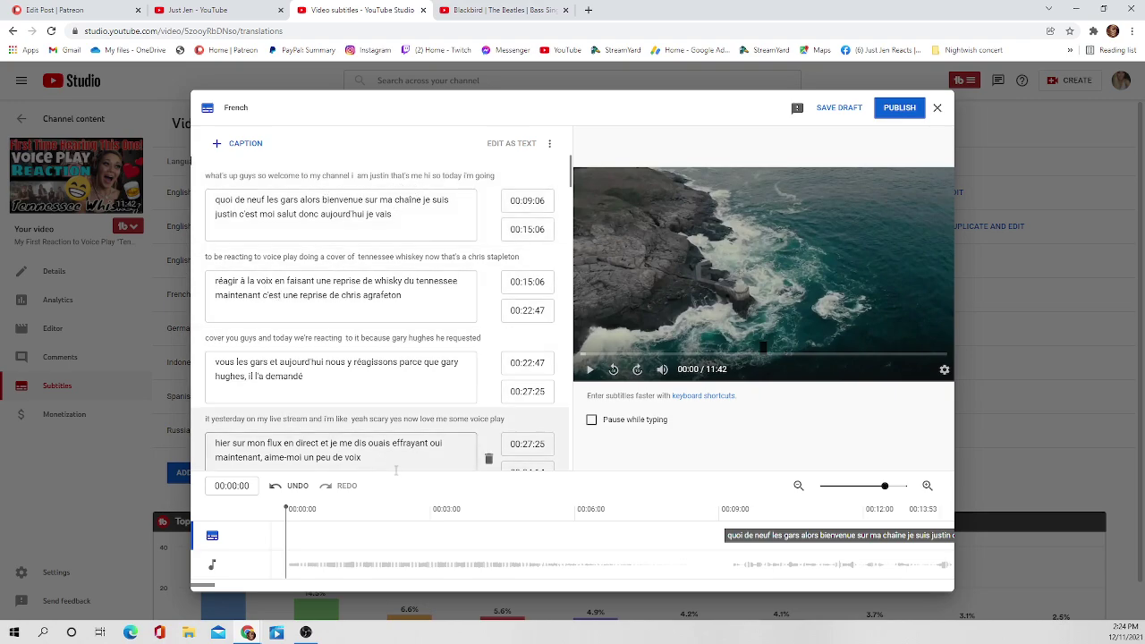
{"action": "scroll", "coordinate": [402, 447], "scroll_direction": "down", "scroll_amount": 2}
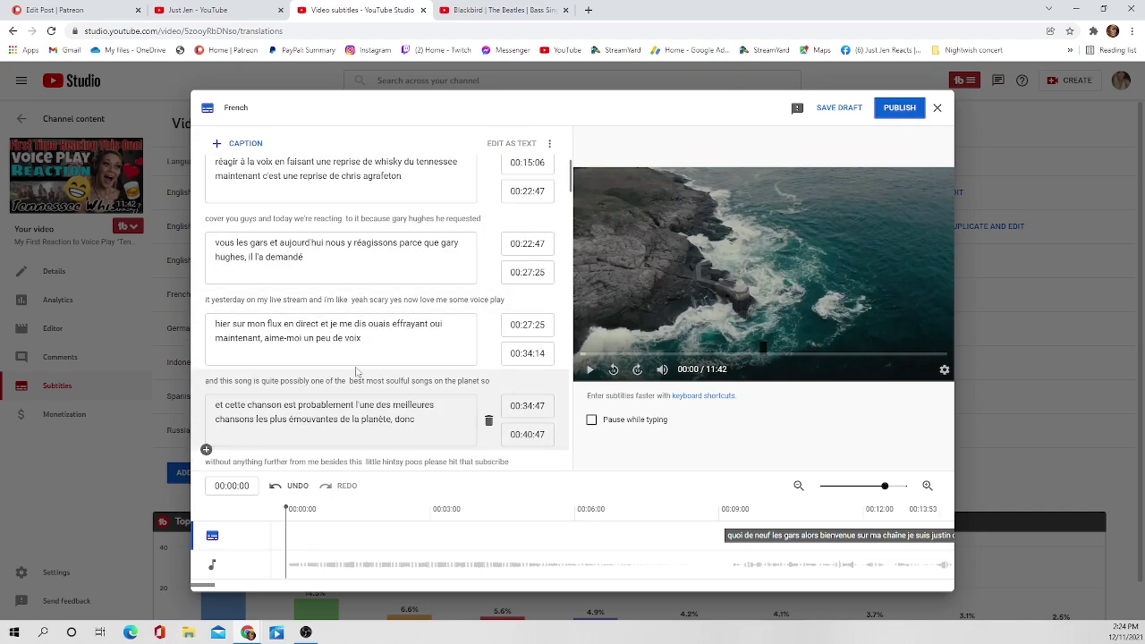
{"action": "scroll", "coordinate": [356, 373], "scroll_direction": "up", "scroll_amount": 2}
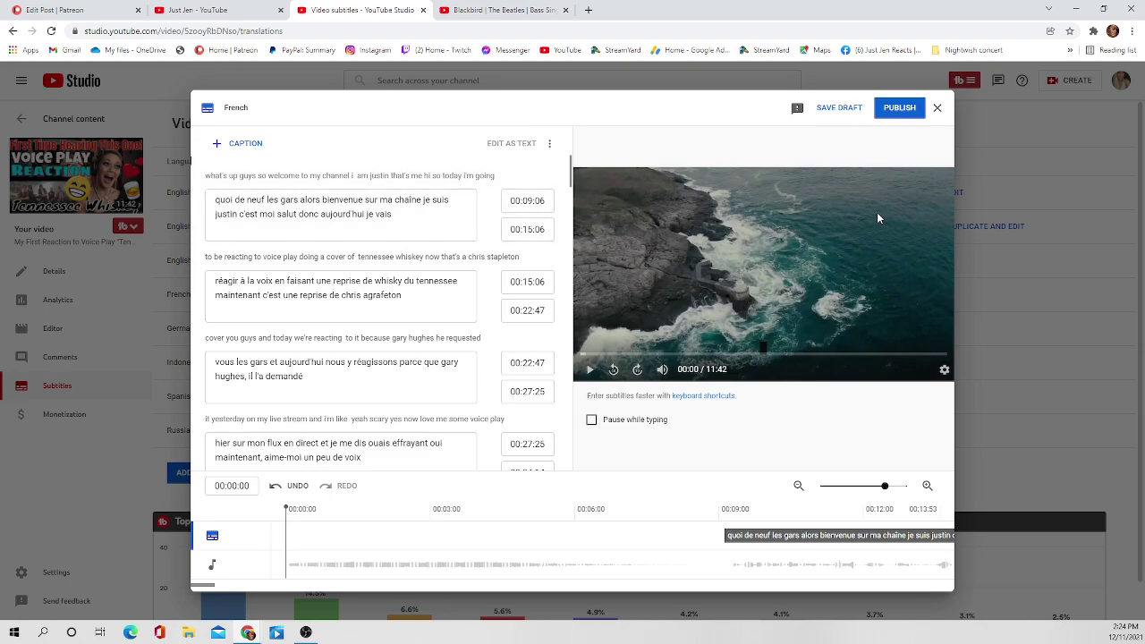
{"action": "left_click", "coordinate": [904, 108]}
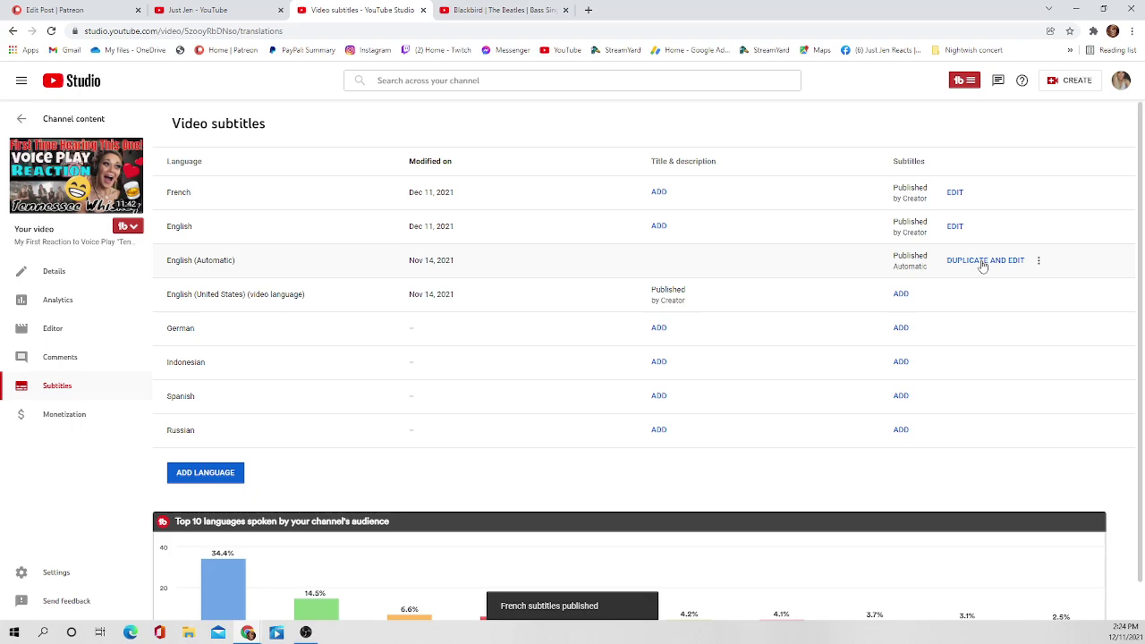
Replace the English draft with the automatic captions and correct the first line's name to 'just Jen'
{"action": "left_click", "coordinate": [981, 262]}
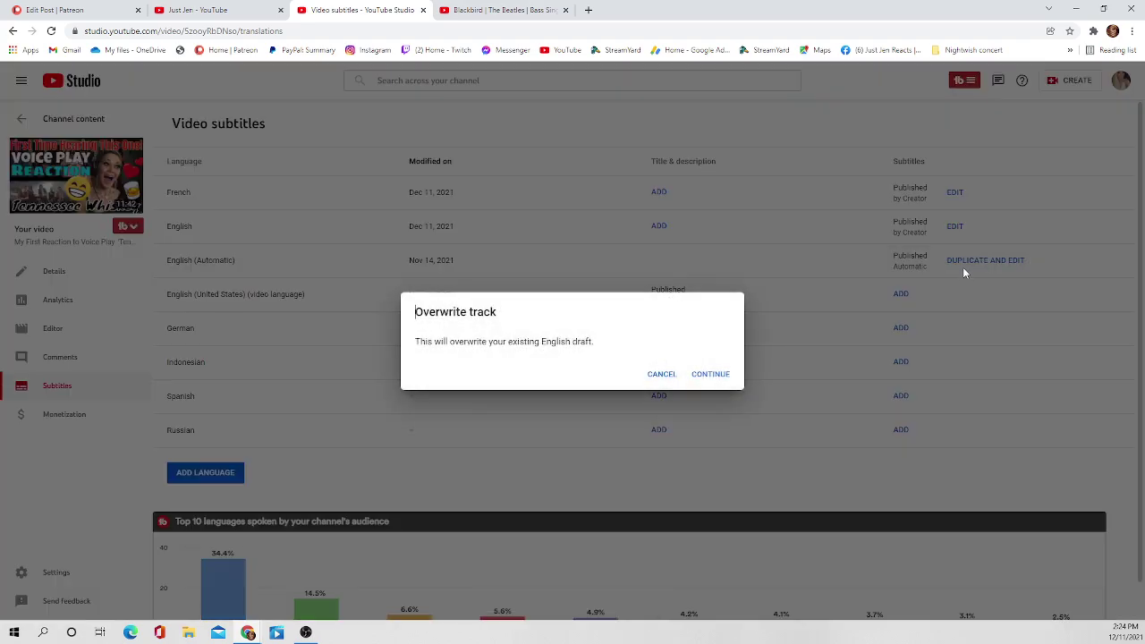
{"action": "left_click", "coordinate": [710, 372]}
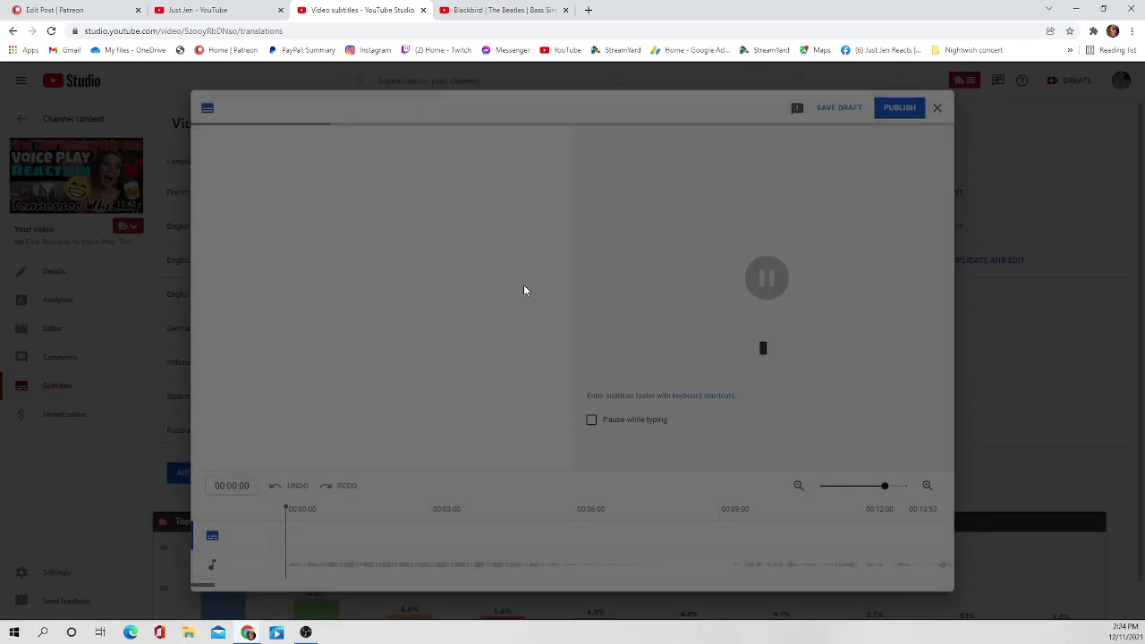
{"action": "scroll", "coordinate": [315, 161], "scroll_direction": "up", "scroll_amount": 10}
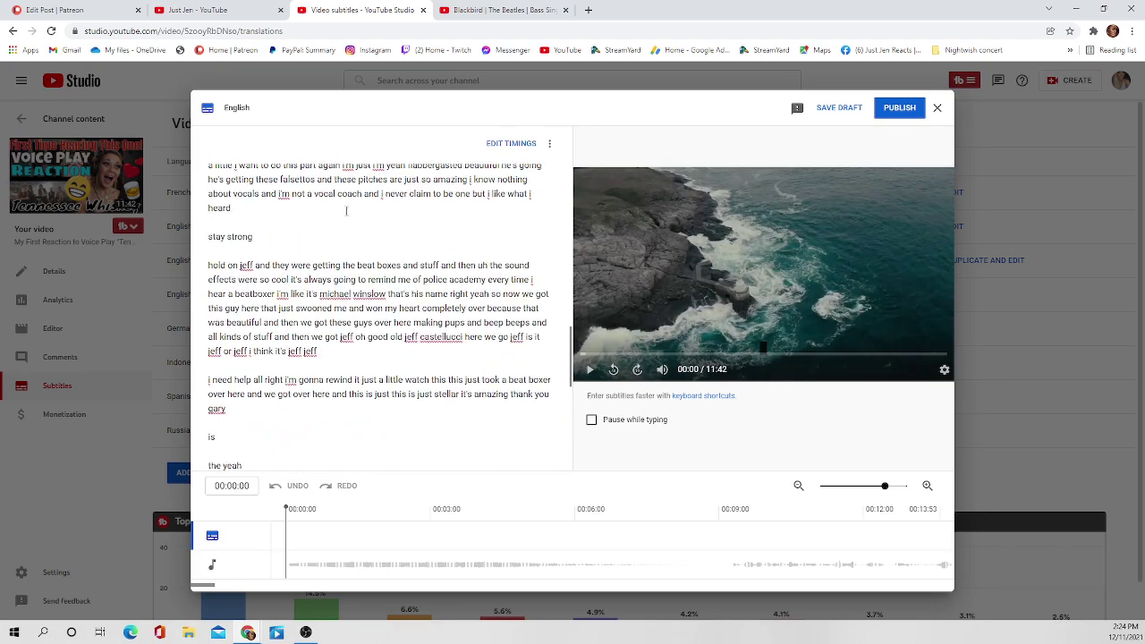
{"action": "scroll", "coordinate": [315, 161], "scroll_direction": "up", "scroll_amount": 10}
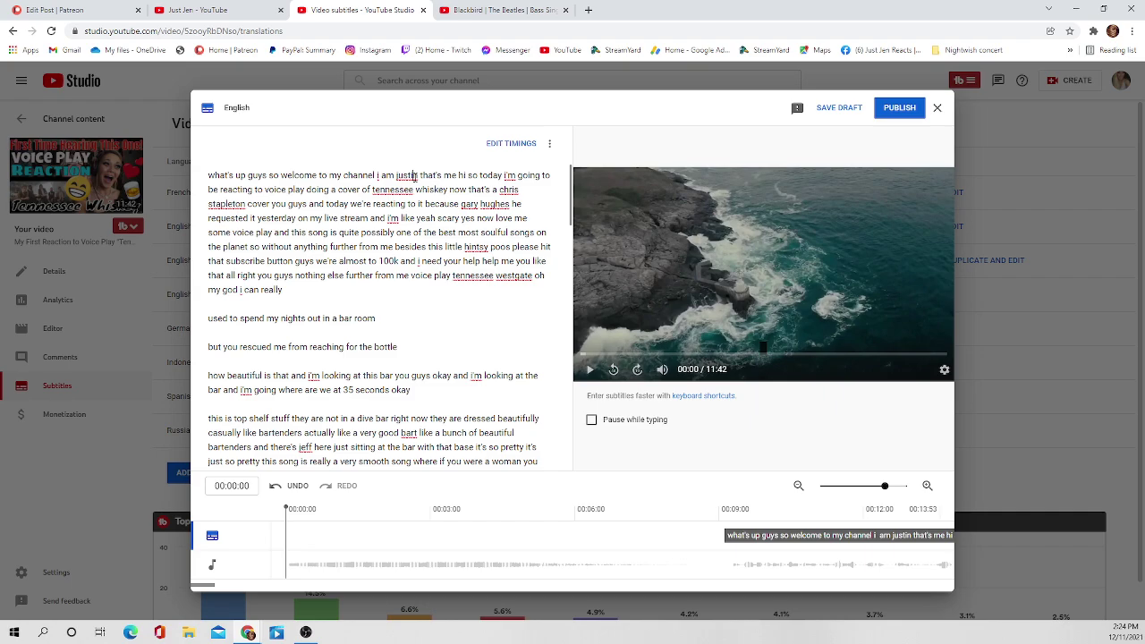
{"action": "left_click_drag", "start_coordinate": [418, 175], "coordinate": [408, 175]}
{"action": "key", "text": "BackSpace"}
{"action": "type", "text": "just"}
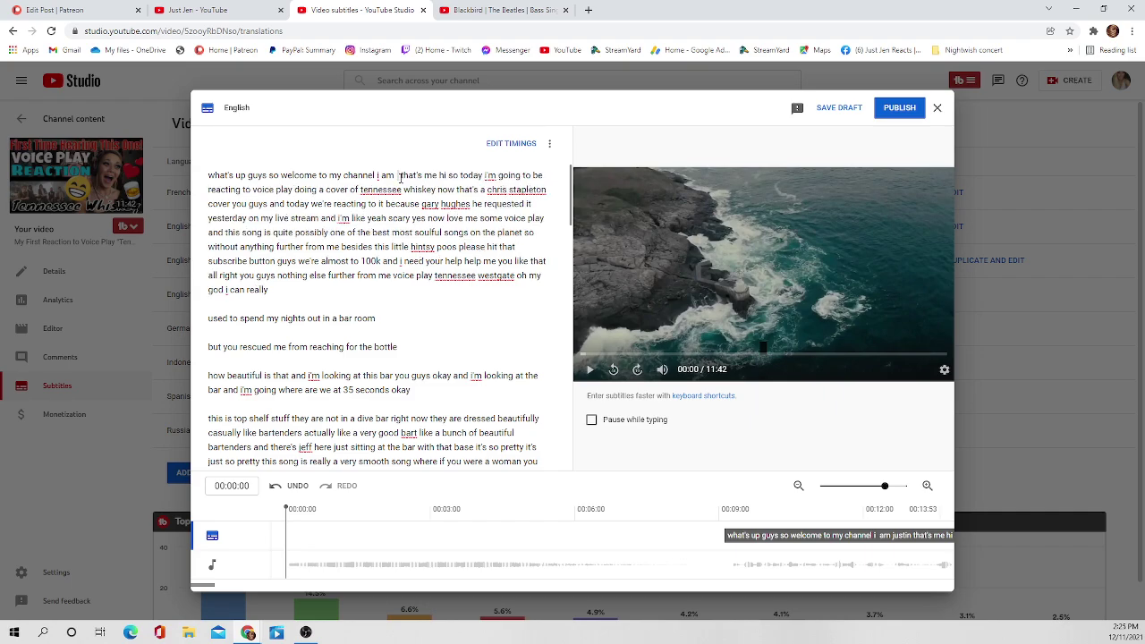
{"action": "type", "text": " Jen"}
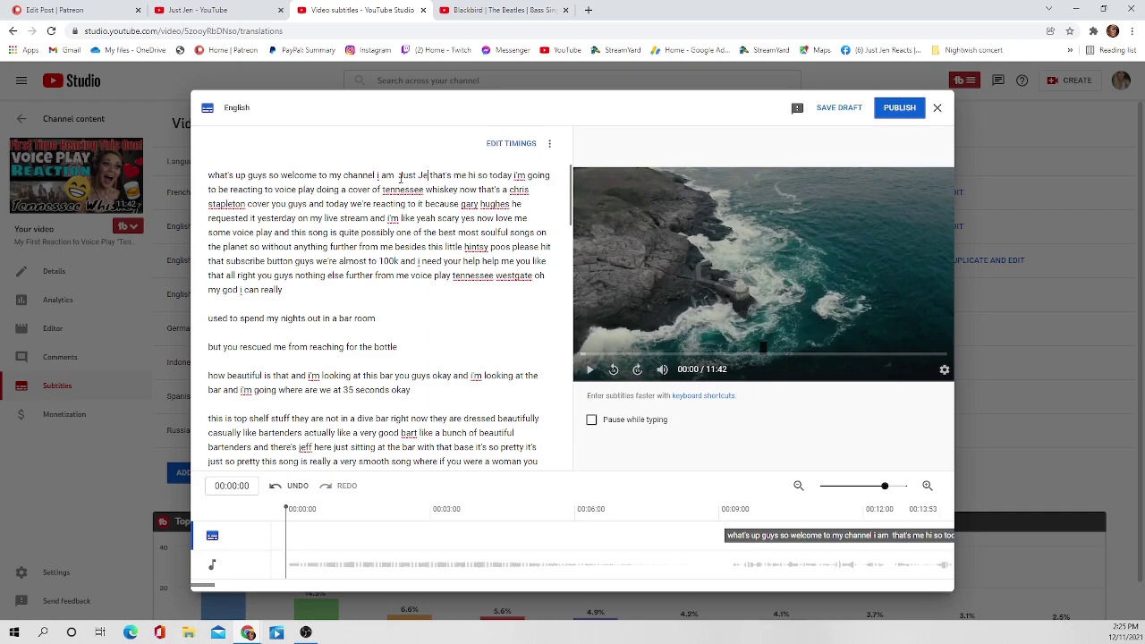
Correct the closing line's name to 'Just Jen' with 'I'm', then publish the English subtitles
{"action": "scroll", "coordinate": [399, 283], "scroll_direction": "down", "scroll_amount": 15}
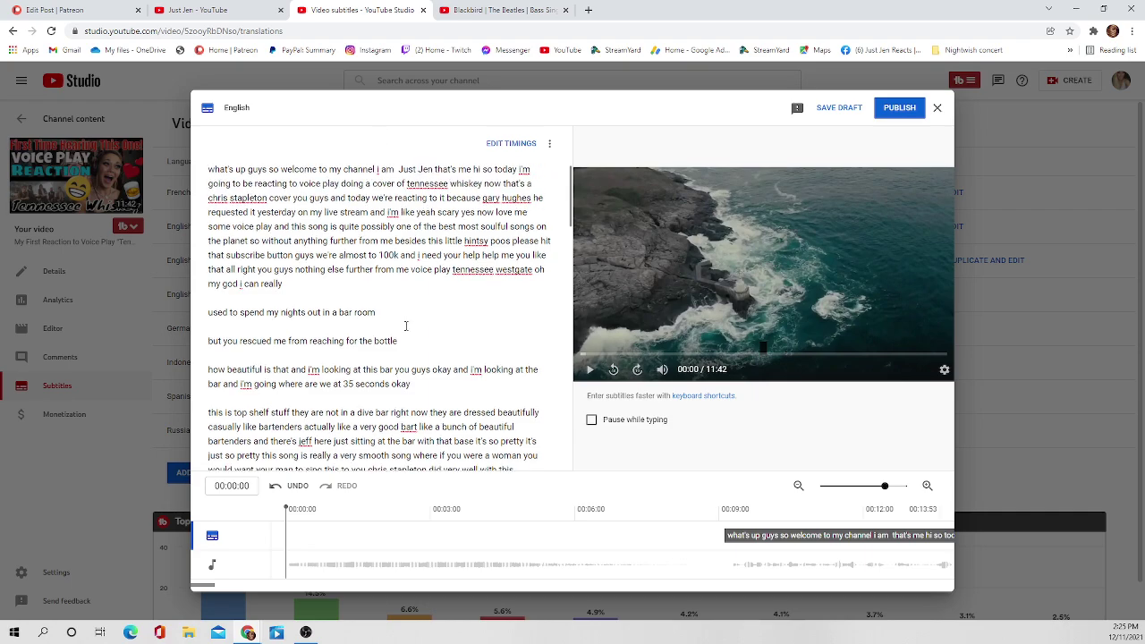
{"action": "scroll", "coordinate": [400, 311], "scroll_direction": "down", "scroll_amount": 10}
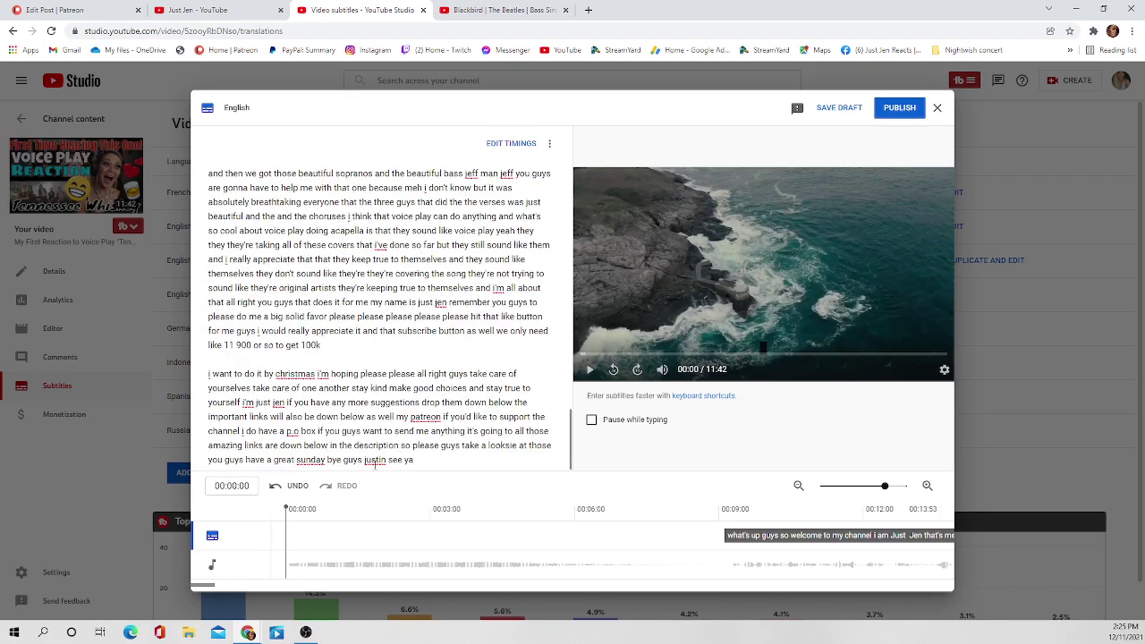
{"action": "left_click_drag", "start_coordinate": [386, 460], "coordinate": [364, 460]}
{"action": "type", "text": "Just Jen"}
{"action": "type", "text": "I'"}
{"action": "type", "text": "m"}
{"action": "left_click", "coordinate": [897, 107]}
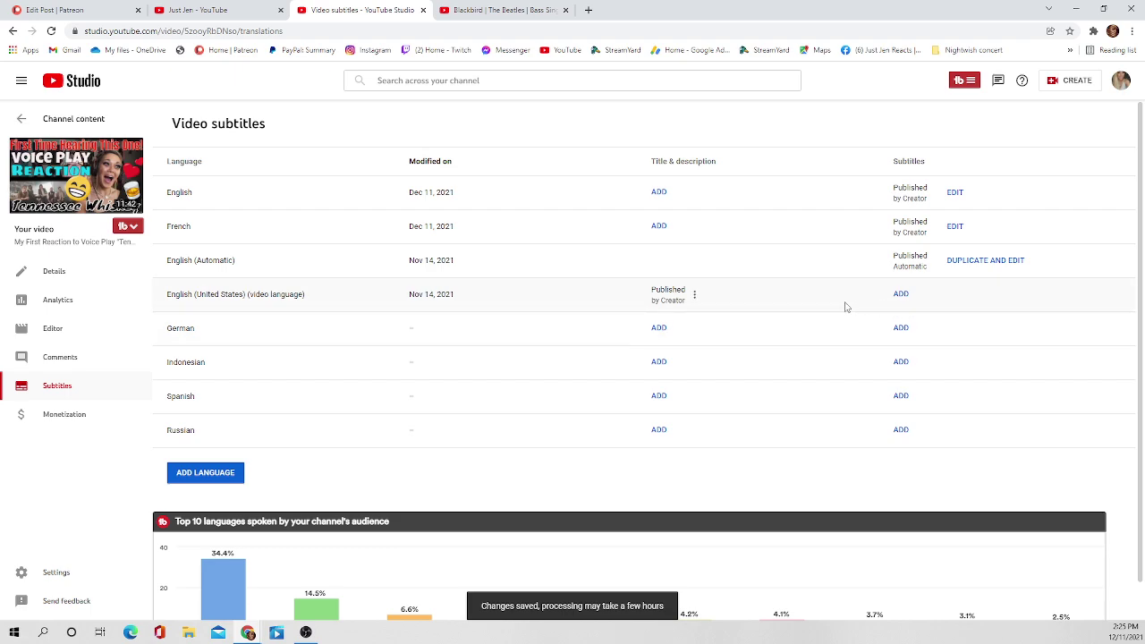
Auto-translate and publish German and Indonesian subtitles
{"action": "left_click", "coordinate": [901, 328]}
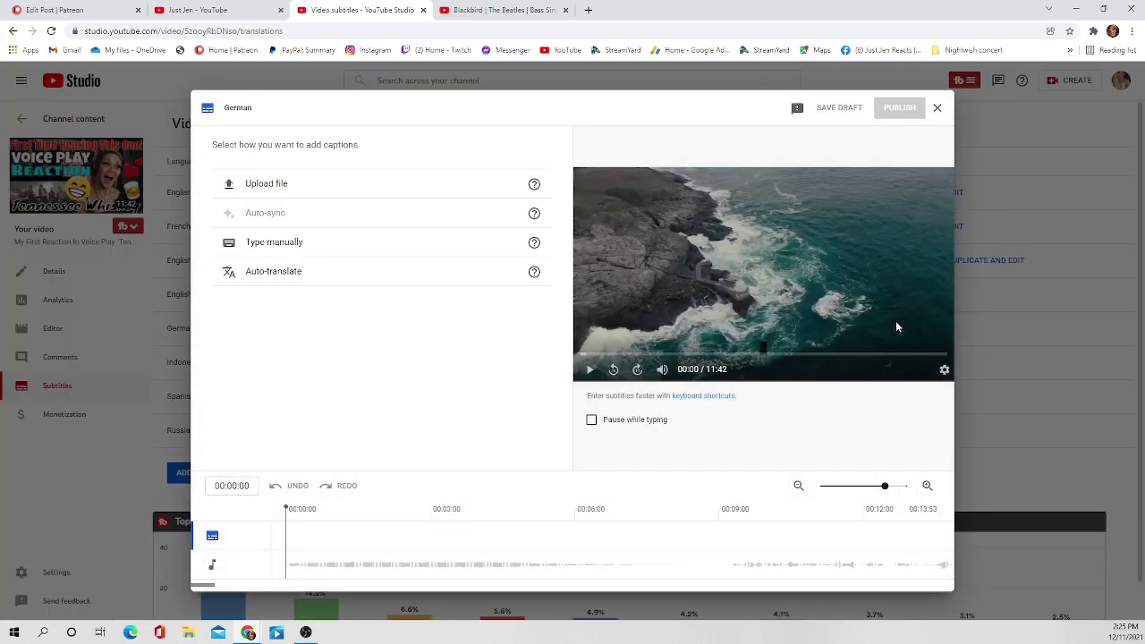
{"action": "left_click", "coordinate": [315, 281]}
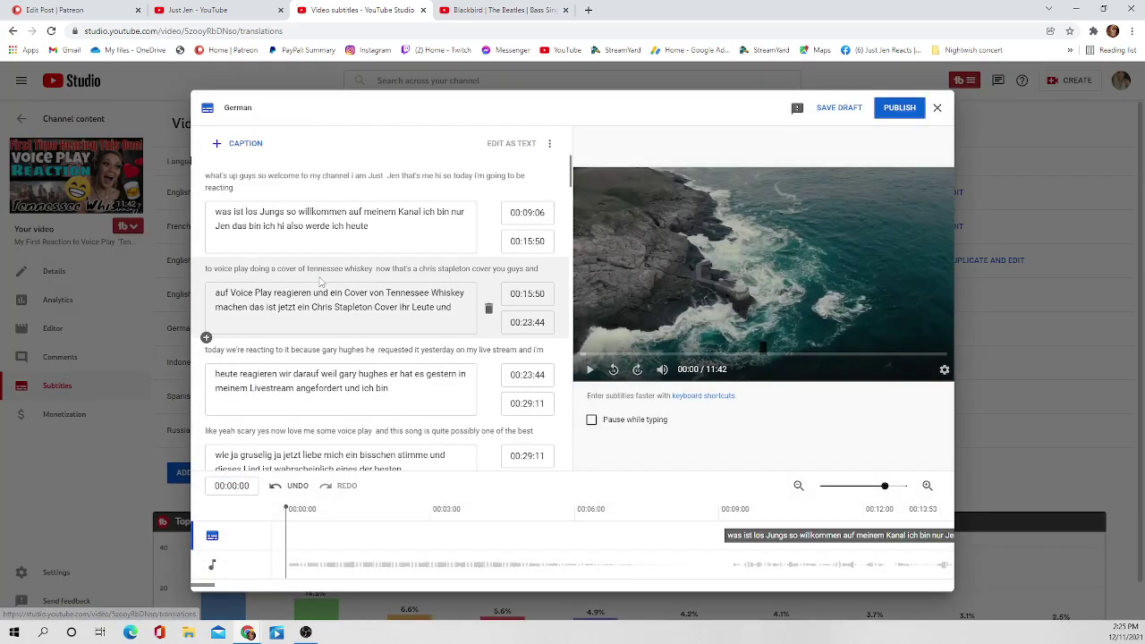
{"action": "left_click", "coordinate": [905, 108]}
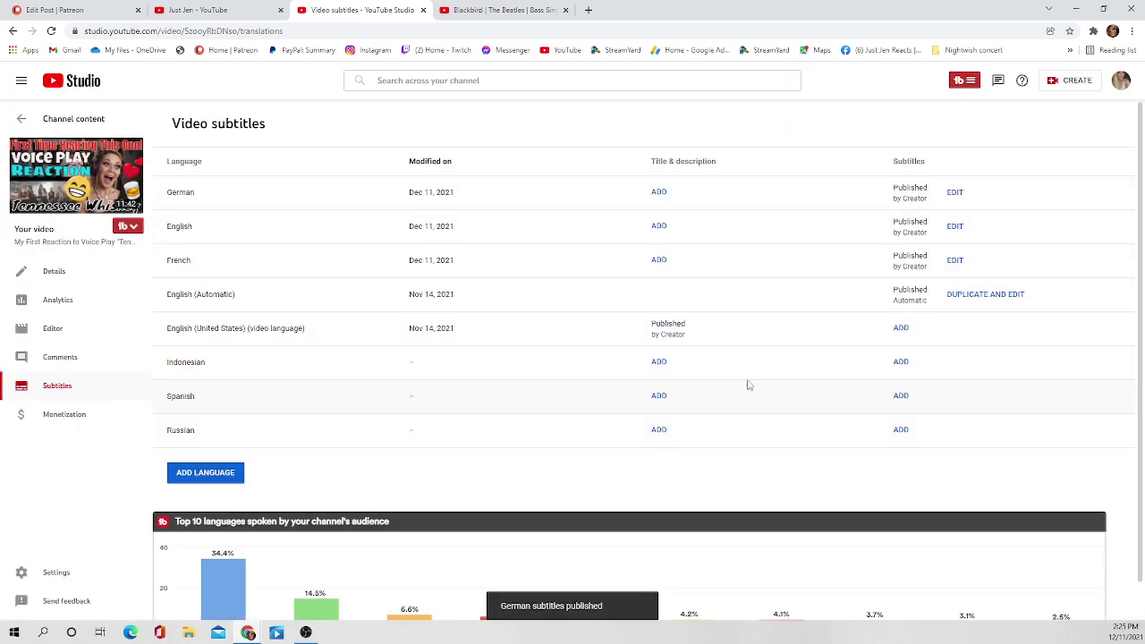
{"action": "left_click", "coordinate": [901, 362]}
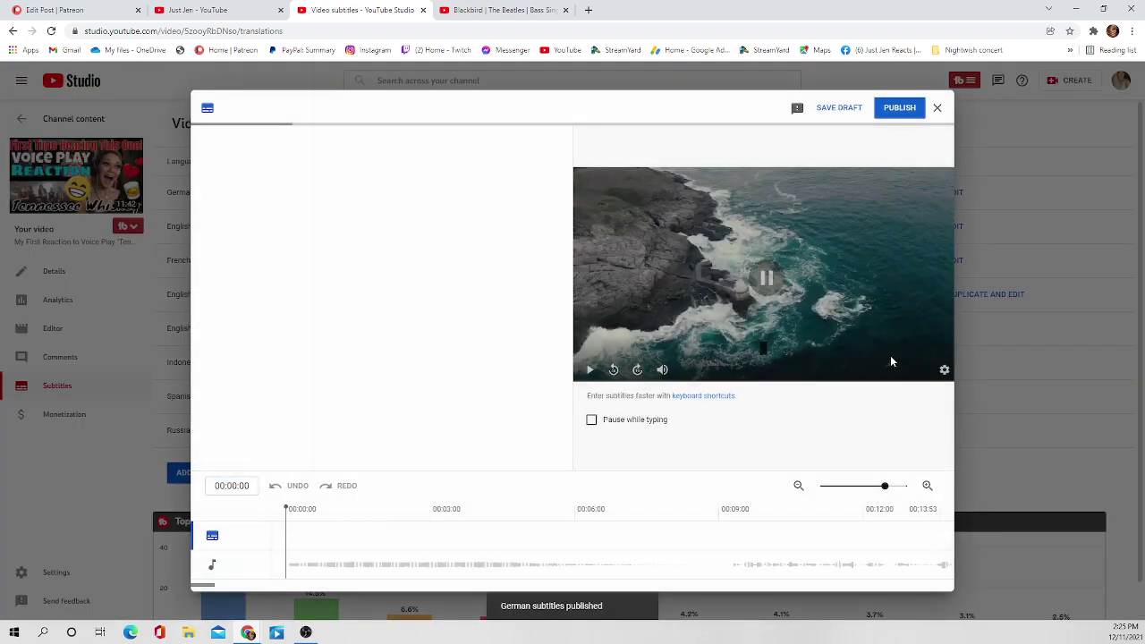
{"action": "left_click", "coordinate": [358, 282]}
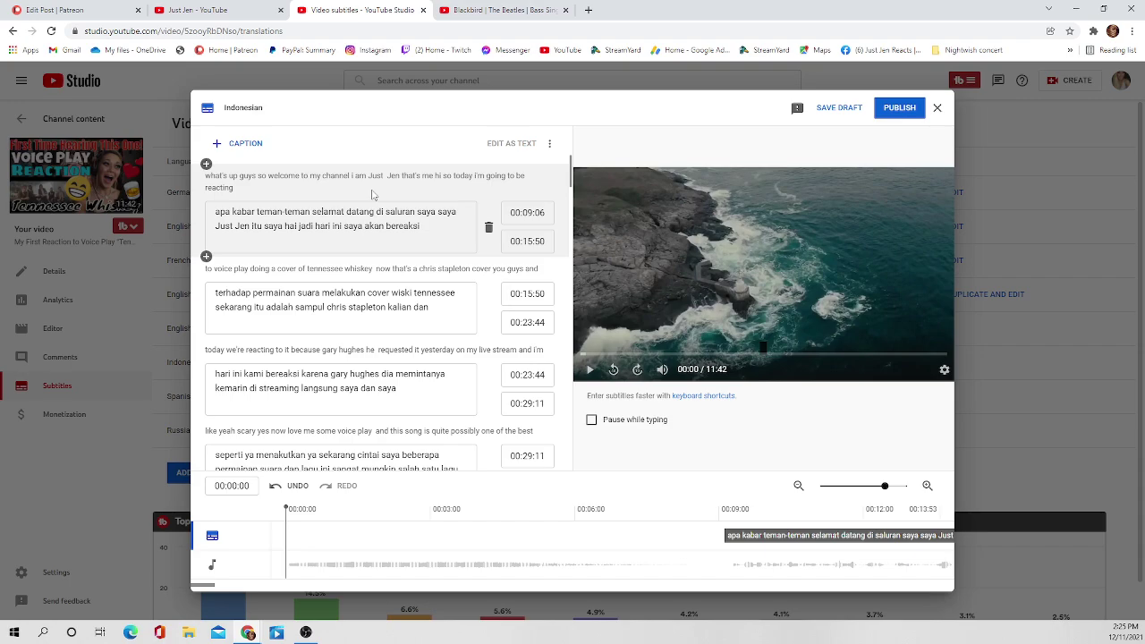
{"action": "left_click", "coordinate": [907, 108]}
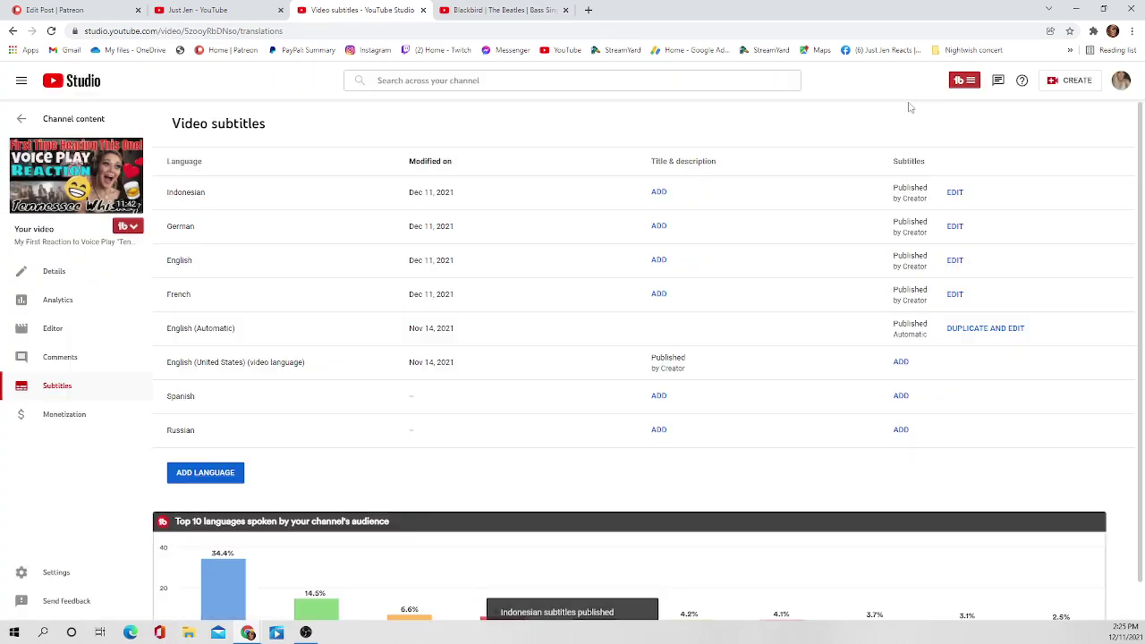
Auto-translate and publish Spanish and Russian subtitles
{"action": "left_click", "coordinate": [902, 397]}
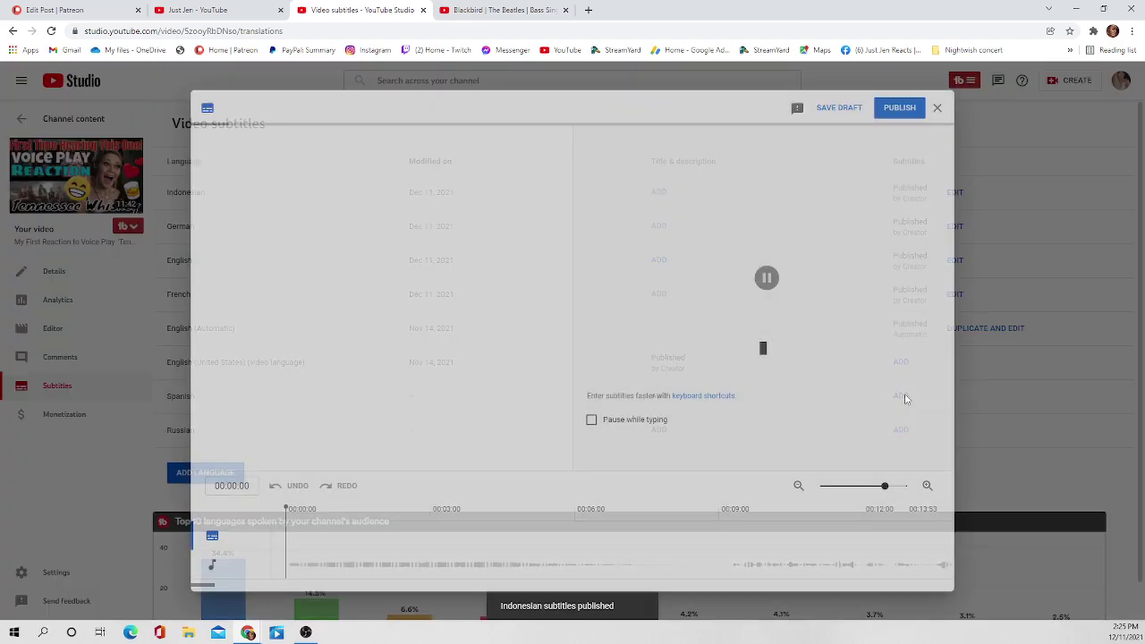
{"action": "left_click", "coordinate": [339, 278]}
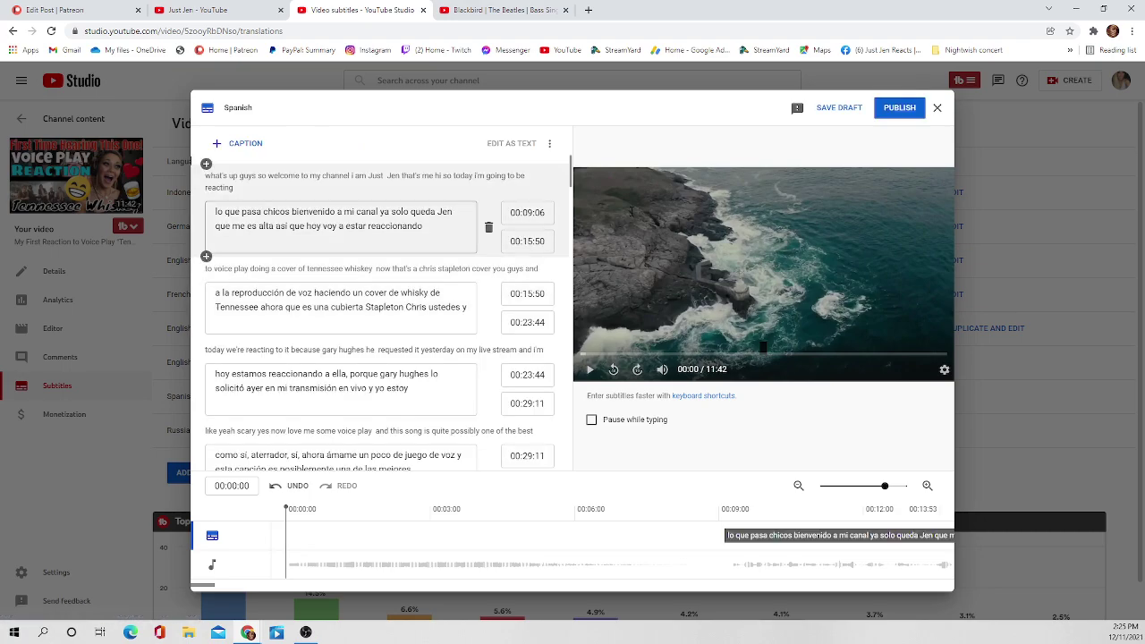
{"action": "left_click", "coordinate": [899, 108]}
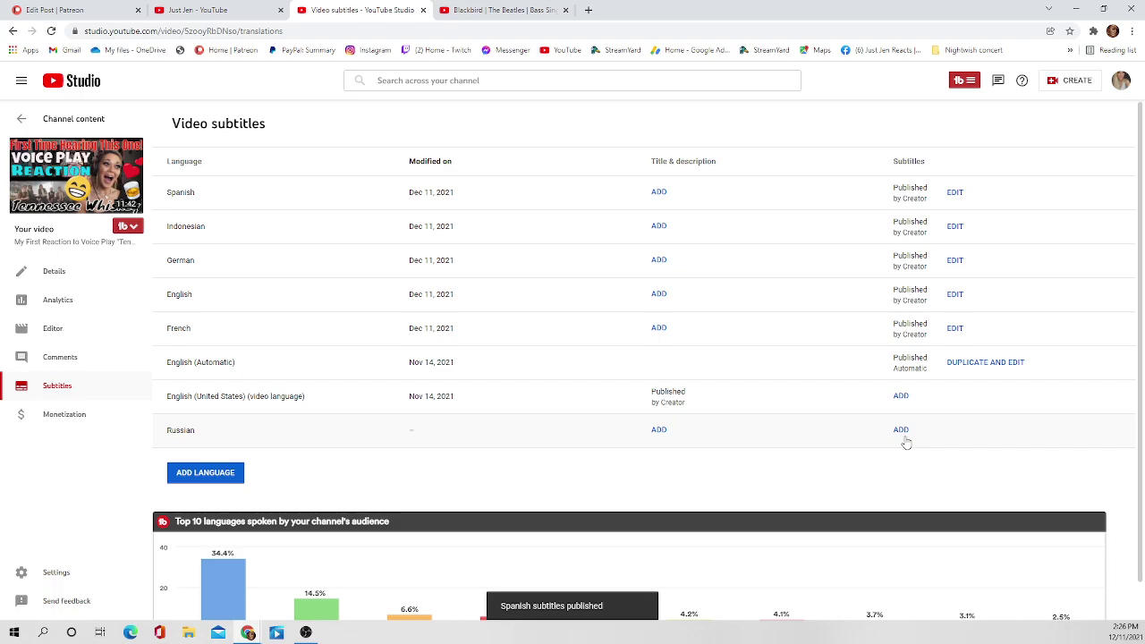
{"action": "left_click", "coordinate": [901, 431]}
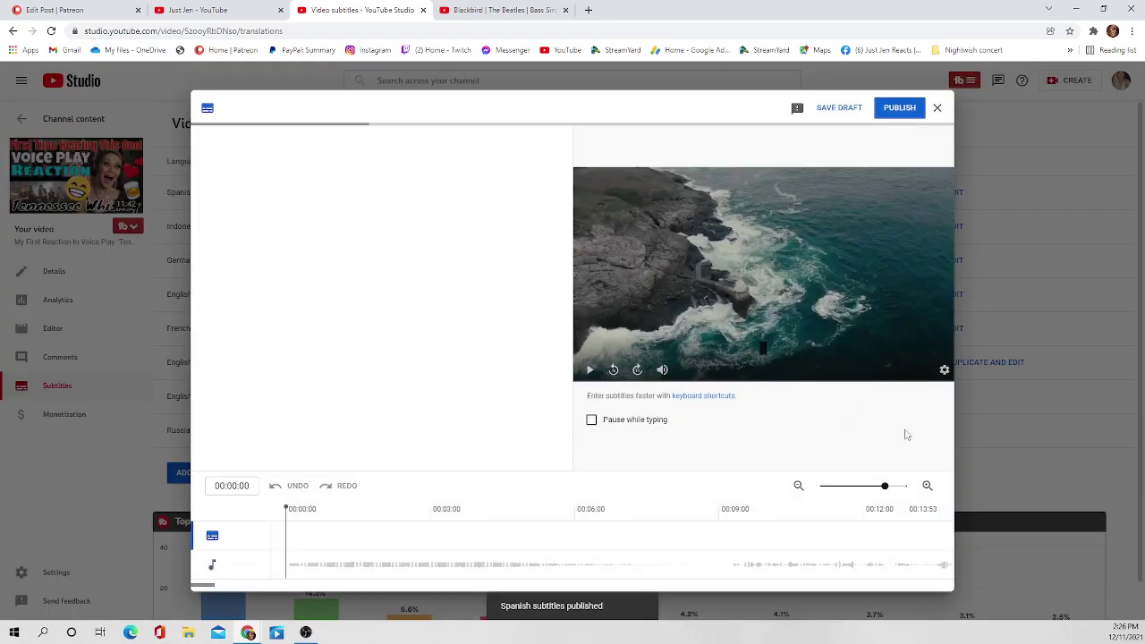
{"action": "left_click", "coordinate": [284, 275]}
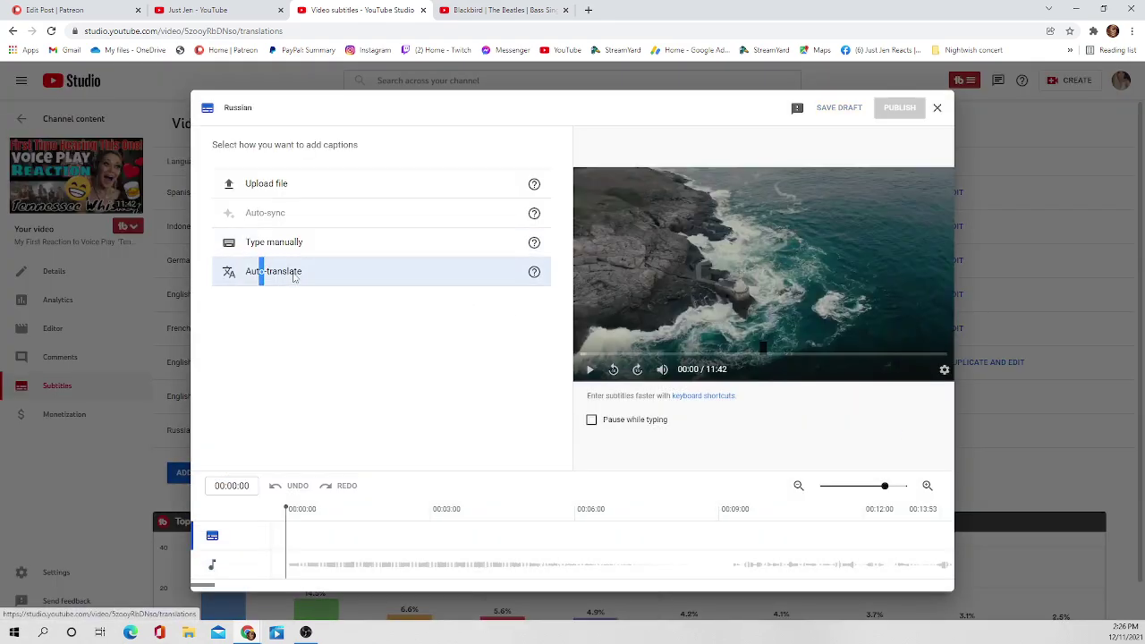
{"action": "left_click", "coordinate": [897, 107]}
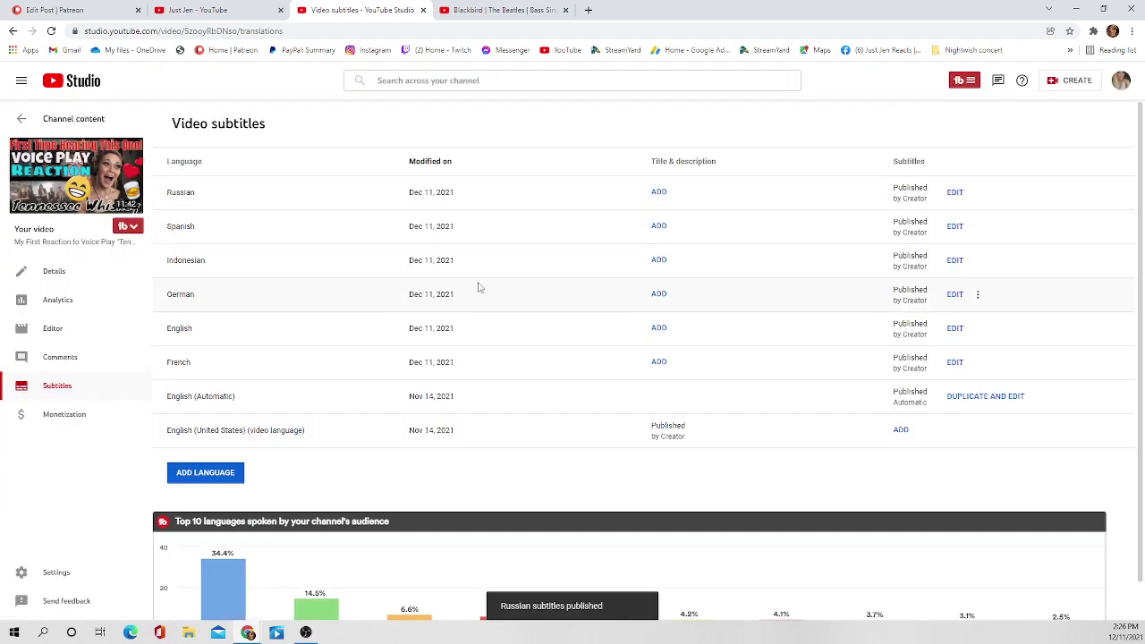
Machine-translate and publish the Russian and Spanish titles and descriptions
{"action": "left_click", "coordinate": [660, 193]}
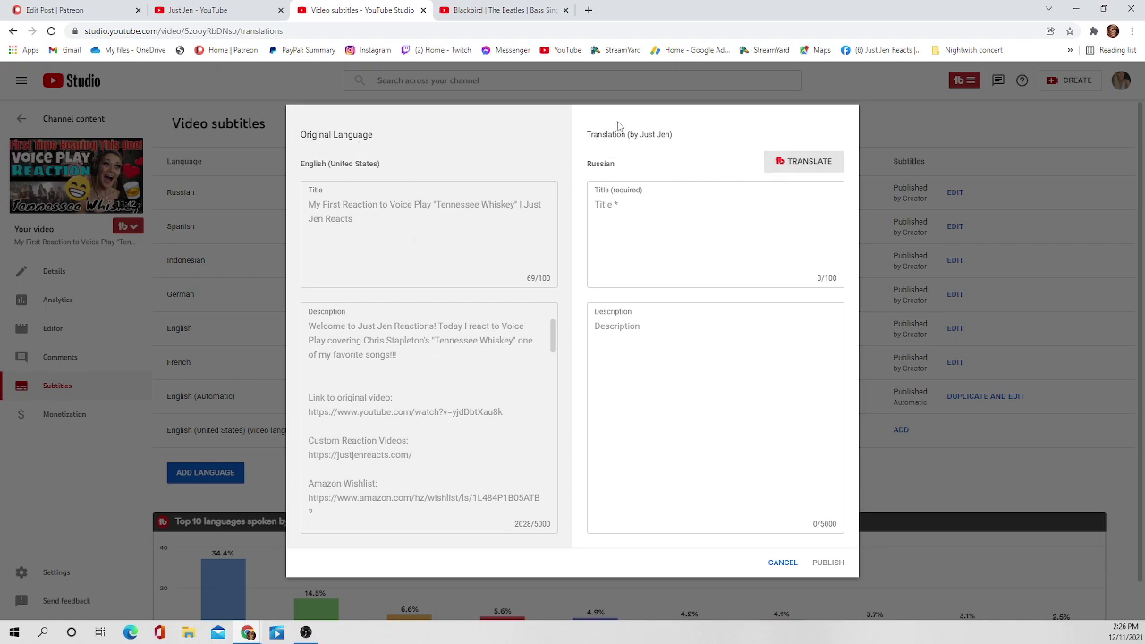
{"action": "left_click", "coordinate": [816, 164]}
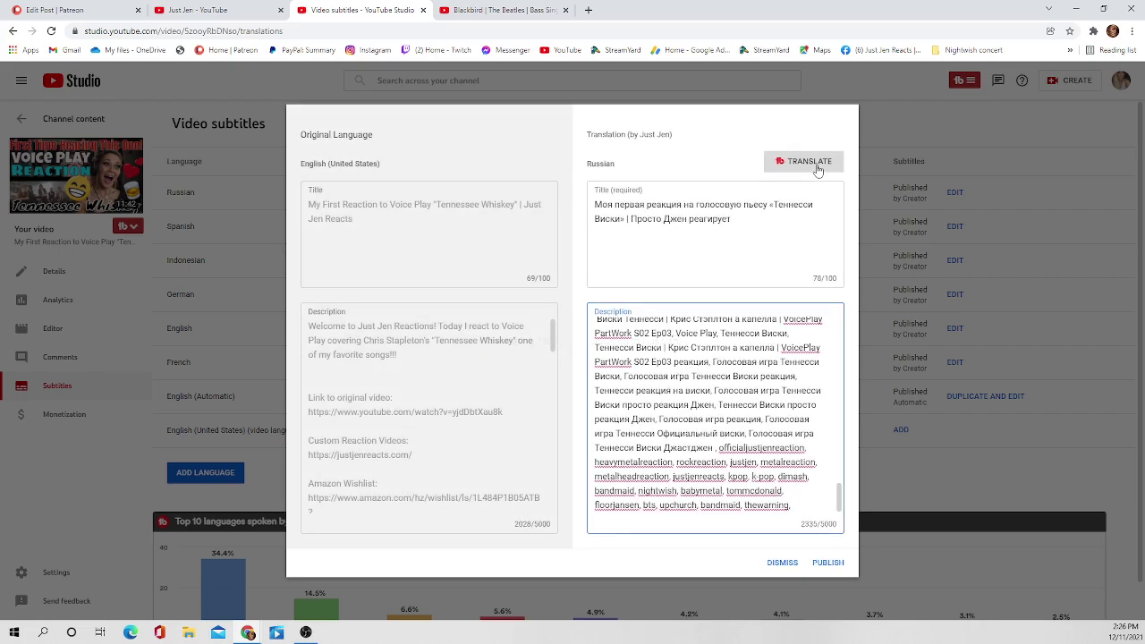
{"action": "left_click", "coordinate": [832, 567]}
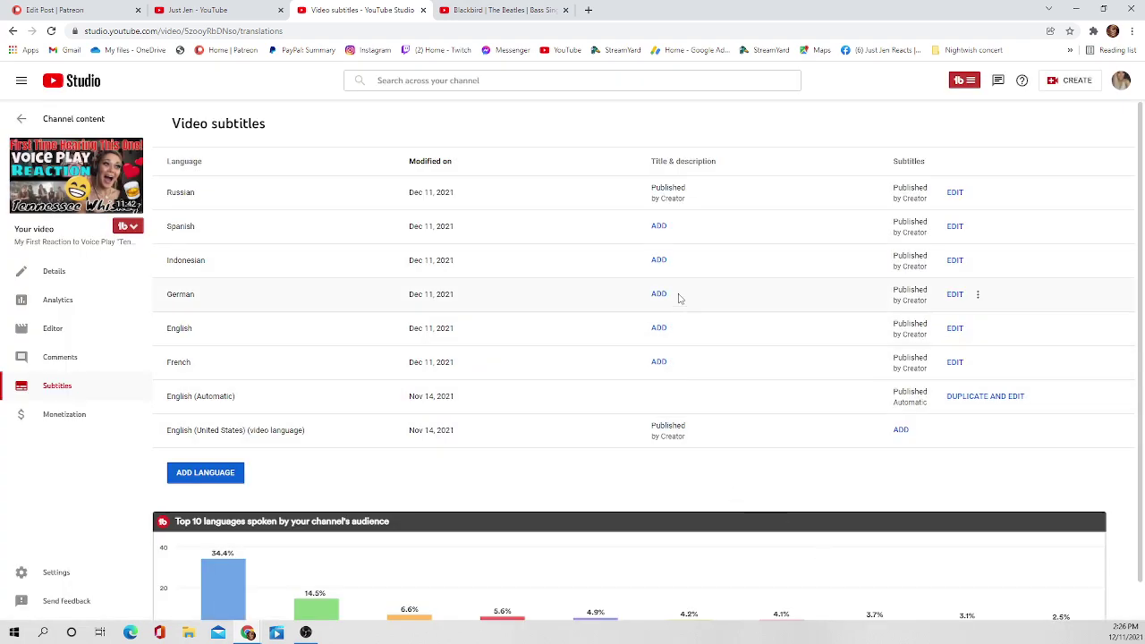
{"action": "left_click", "coordinate": [659, 229]}
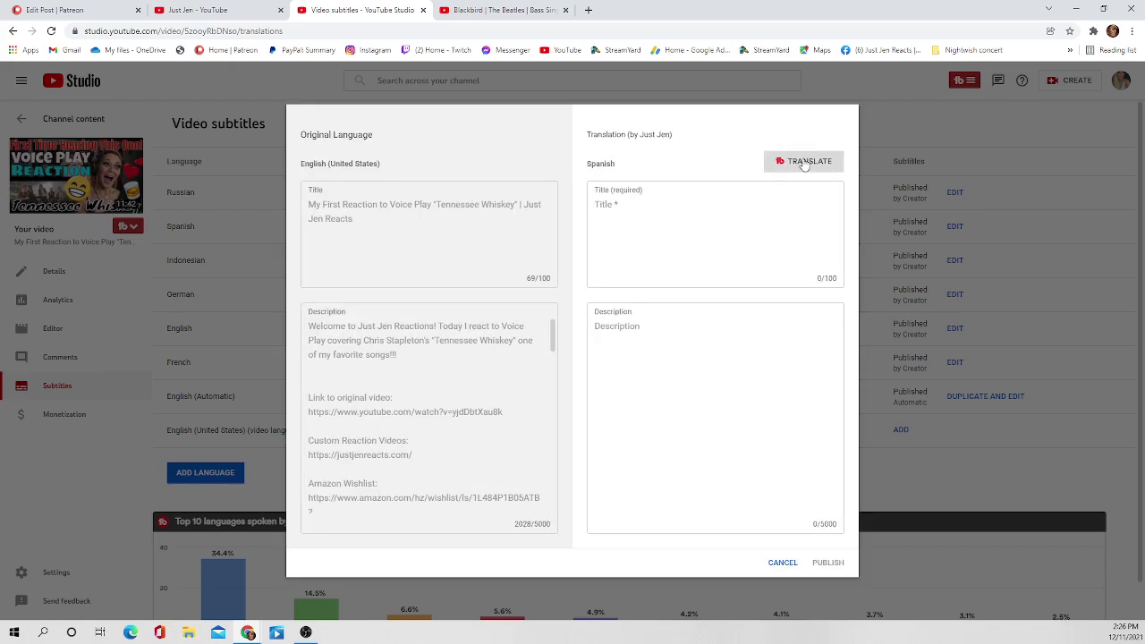
{"action": "left_click", "coordinate": [802, 163]}
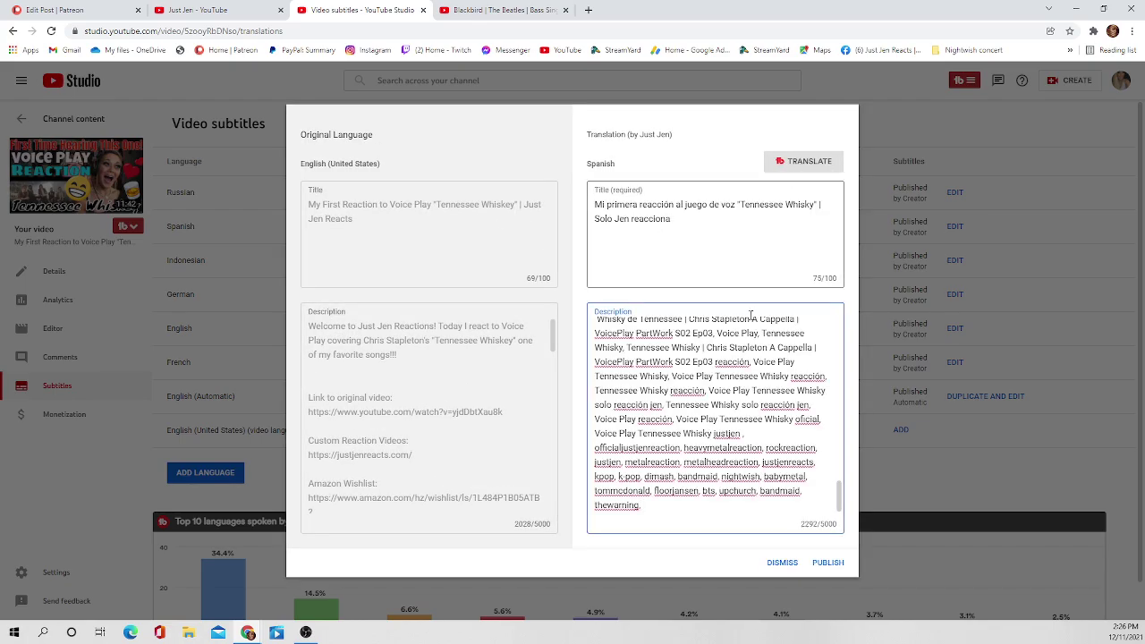
{"action": "left_click", "coordinate": [827, 562]}
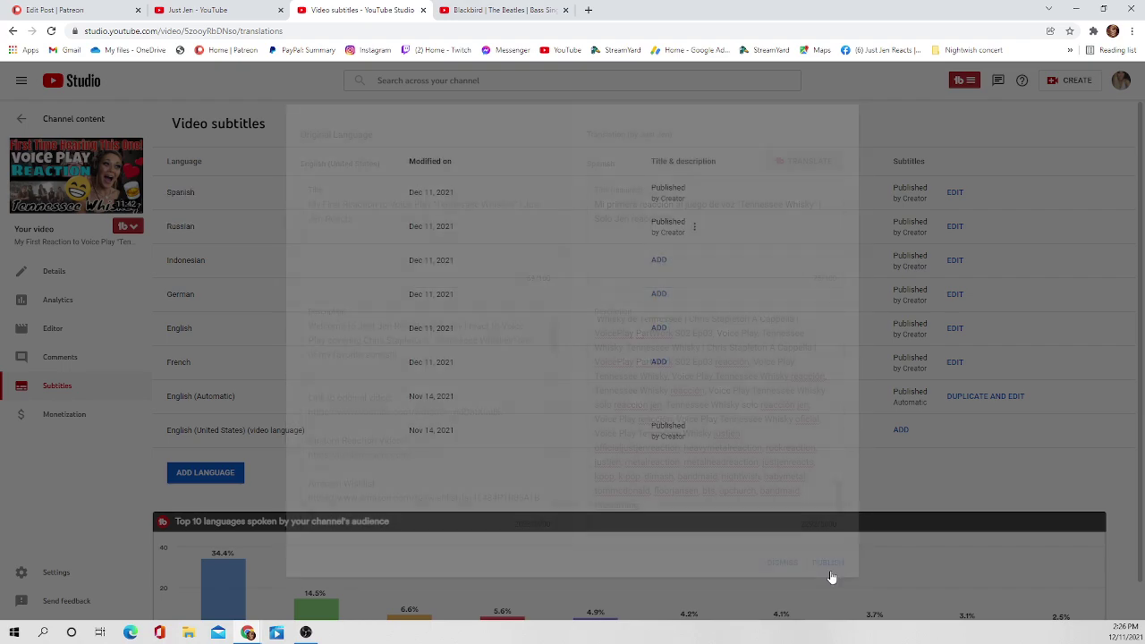
Translate and publish the Indonesian title and description, then machine-translate the German one
{"action": "left_click", "coordinate": [659, 261]}
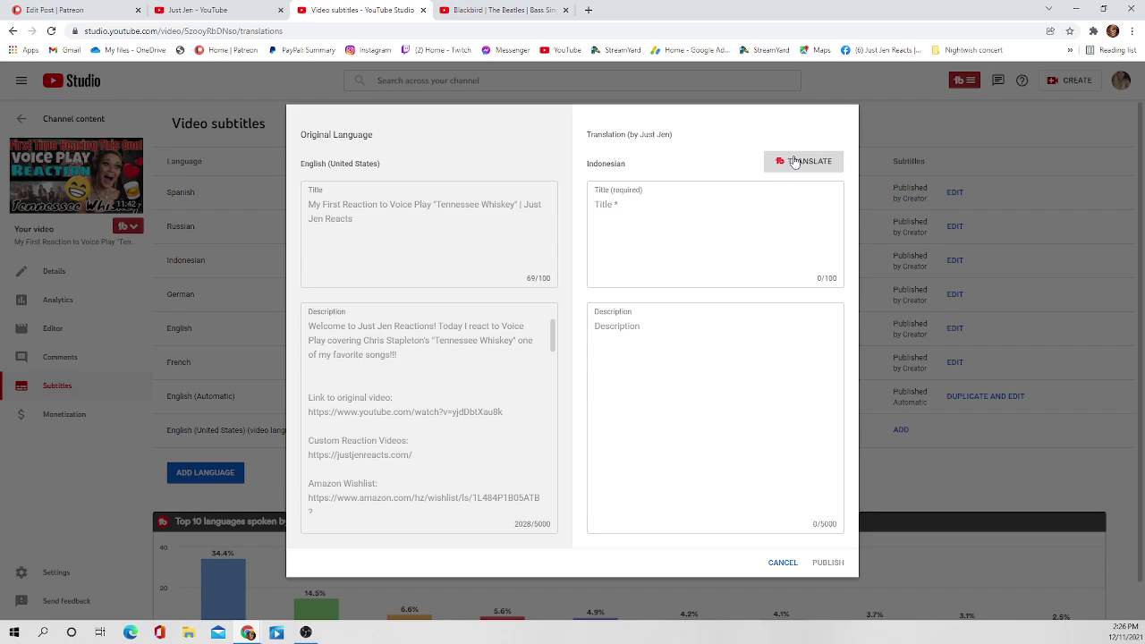
{"action": "left_click", "coordinate": [794, 163]}
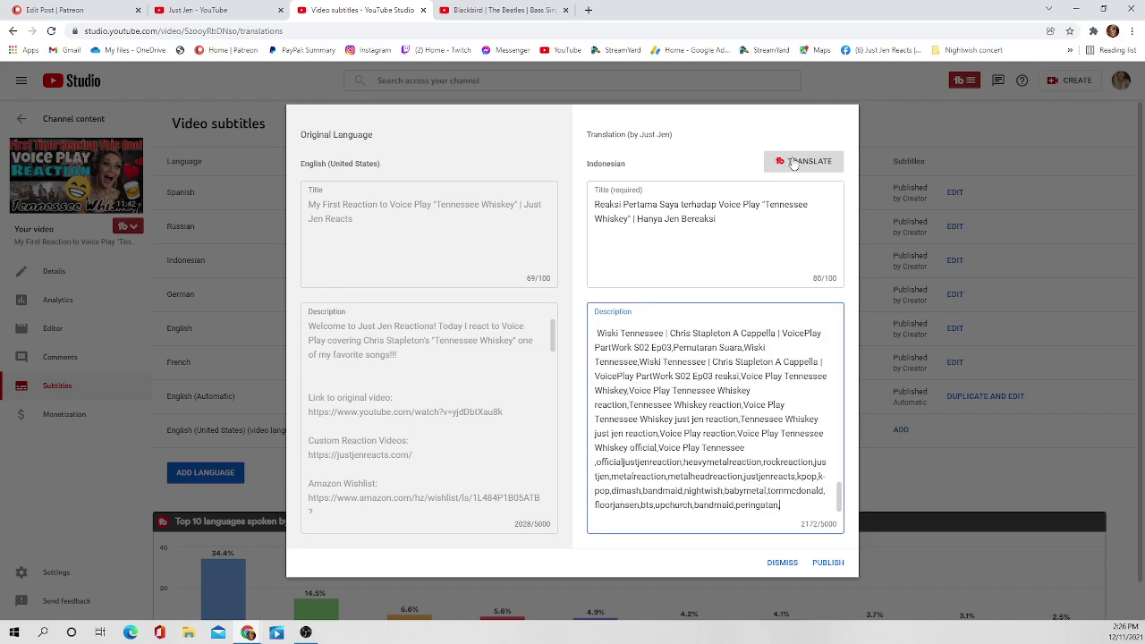
{"action": "left_click", "coordinate": [828, 562]}
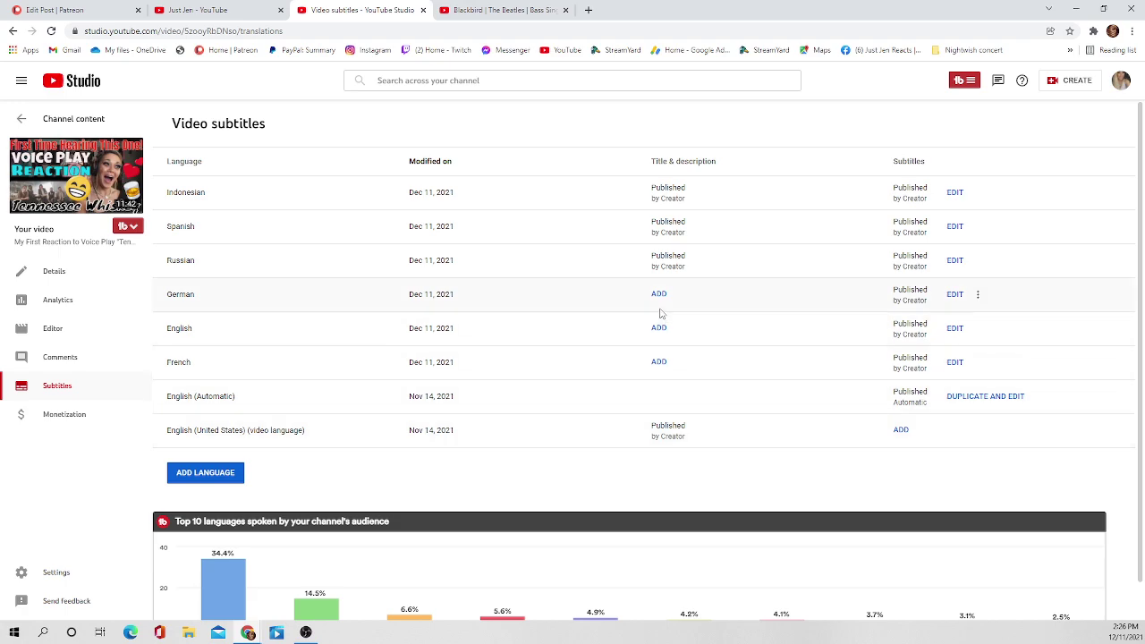
{"action": "left_click", "coordinate": [659, 295]}
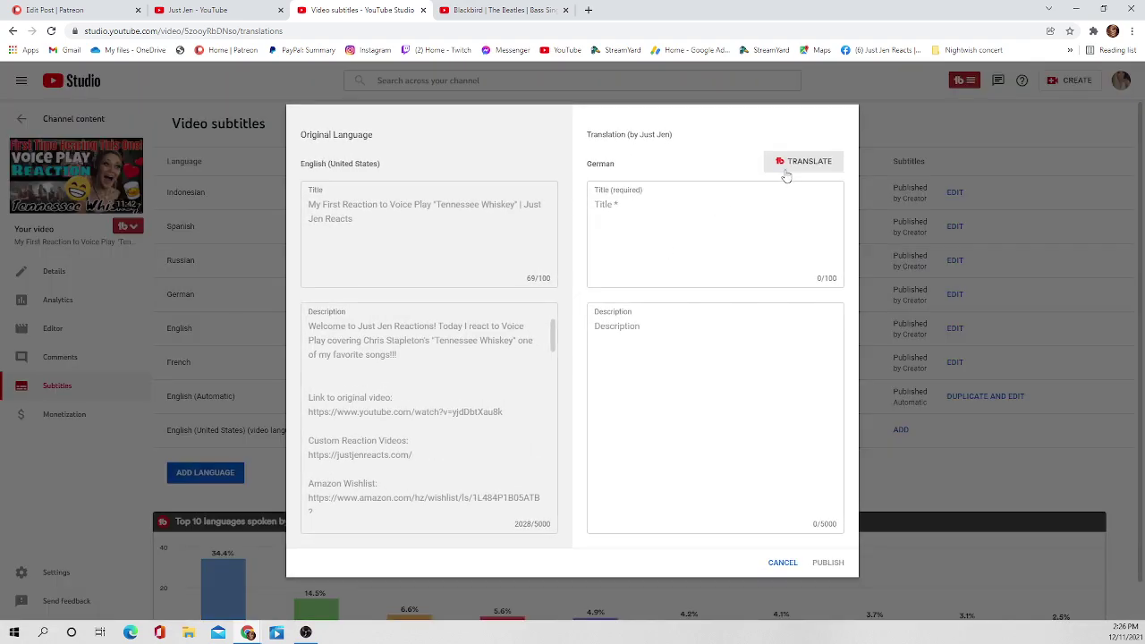
{"action": "left_click", "coordinate": [799, 166]}
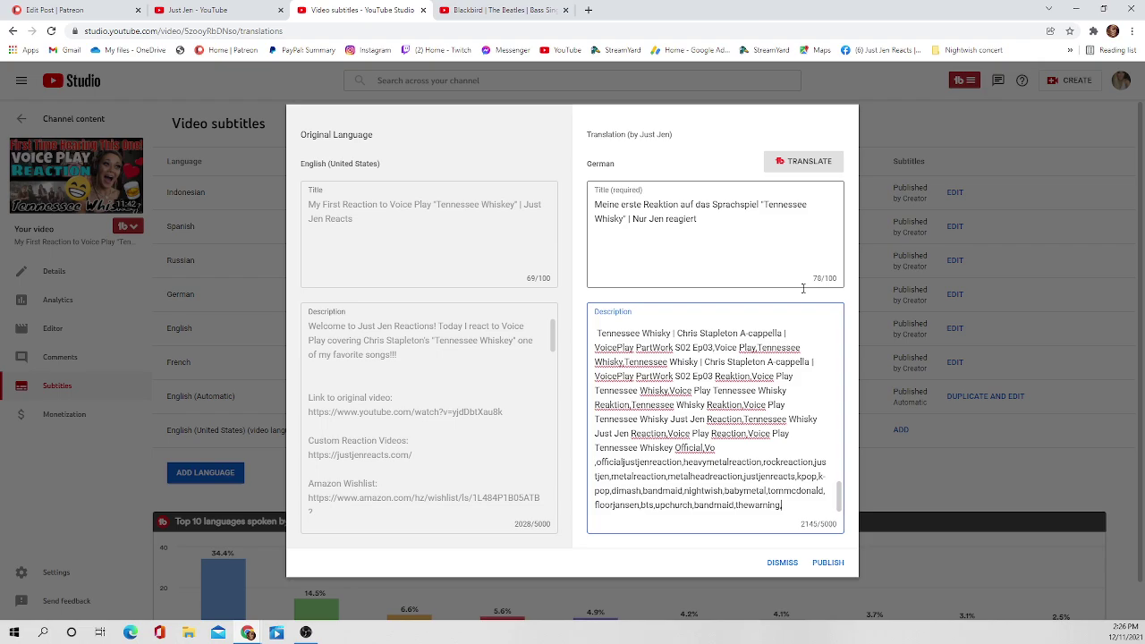
Publish the German title and description, then machine-translate and publish the French one
{"action": "left_click", "coordinate": [829, 564]}
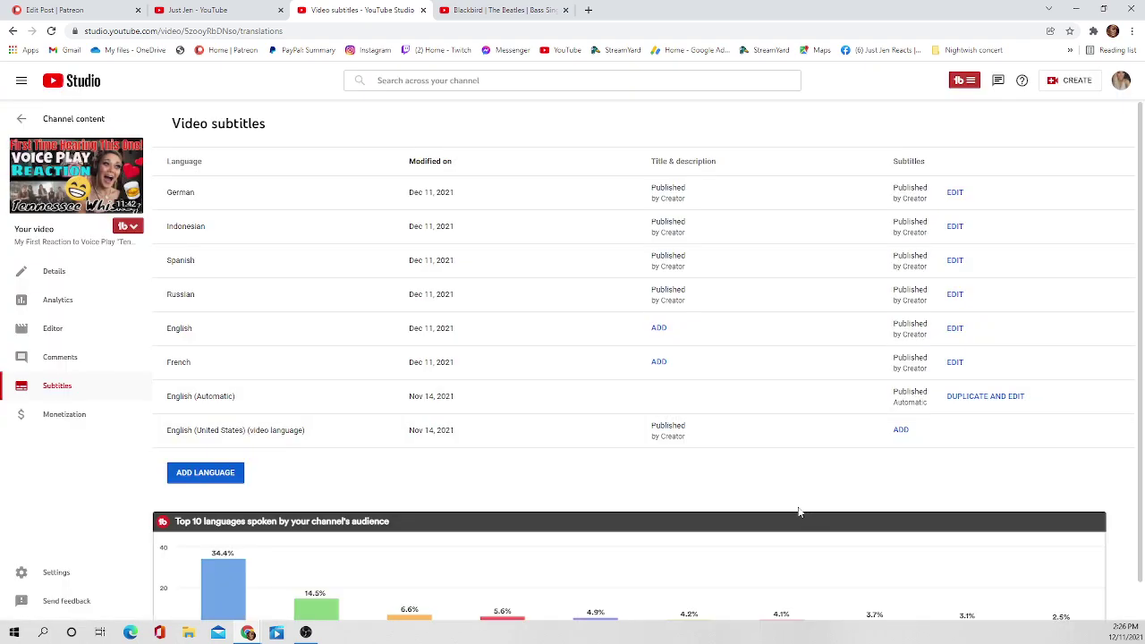
{"action": "left_click", "coordinate": [660, 363]}
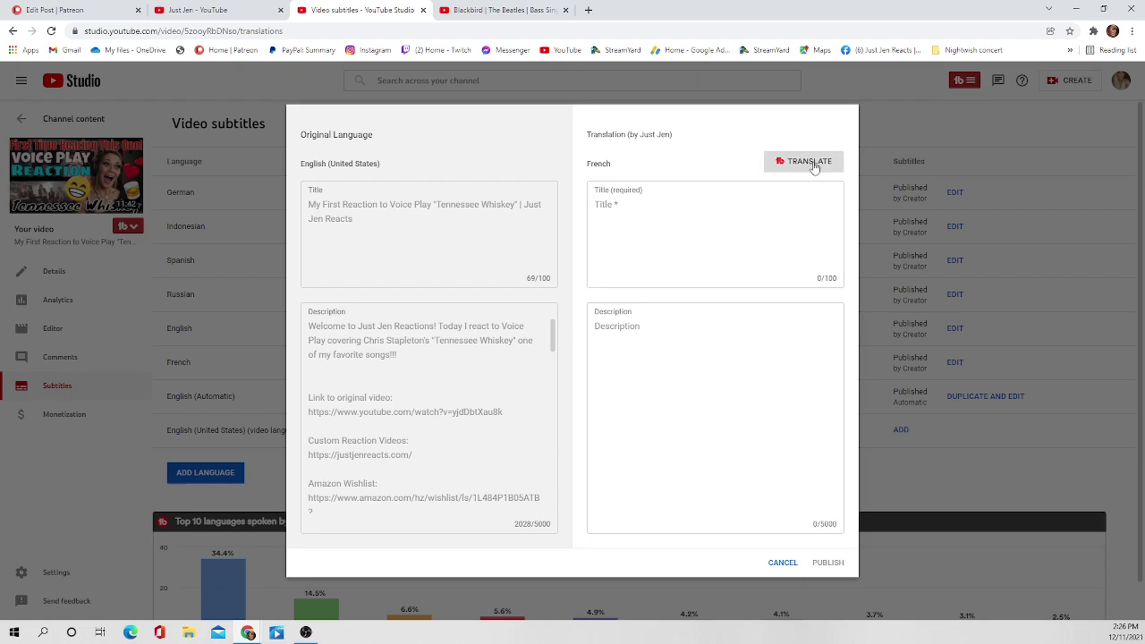
{"action": "left_click", "coordinate": [815, 168]}
{"action": "left_click", "coordinate": [836, 566]}
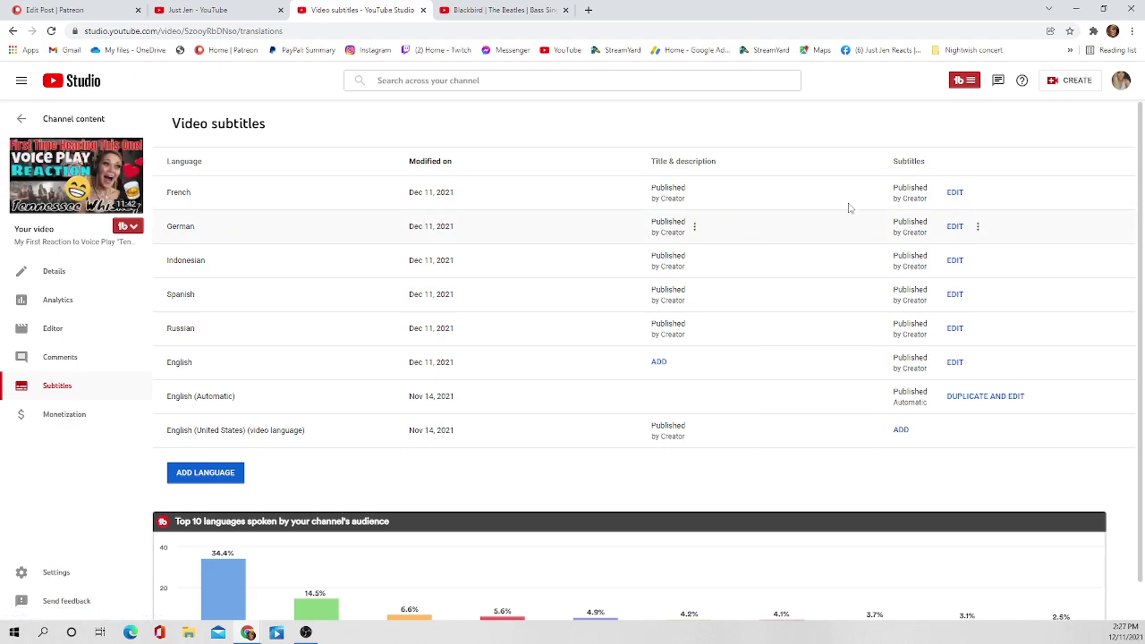
Reopen the published French title and description to check it, closing without changes
{"action": "left_click", "coordinate": [656, 195]}
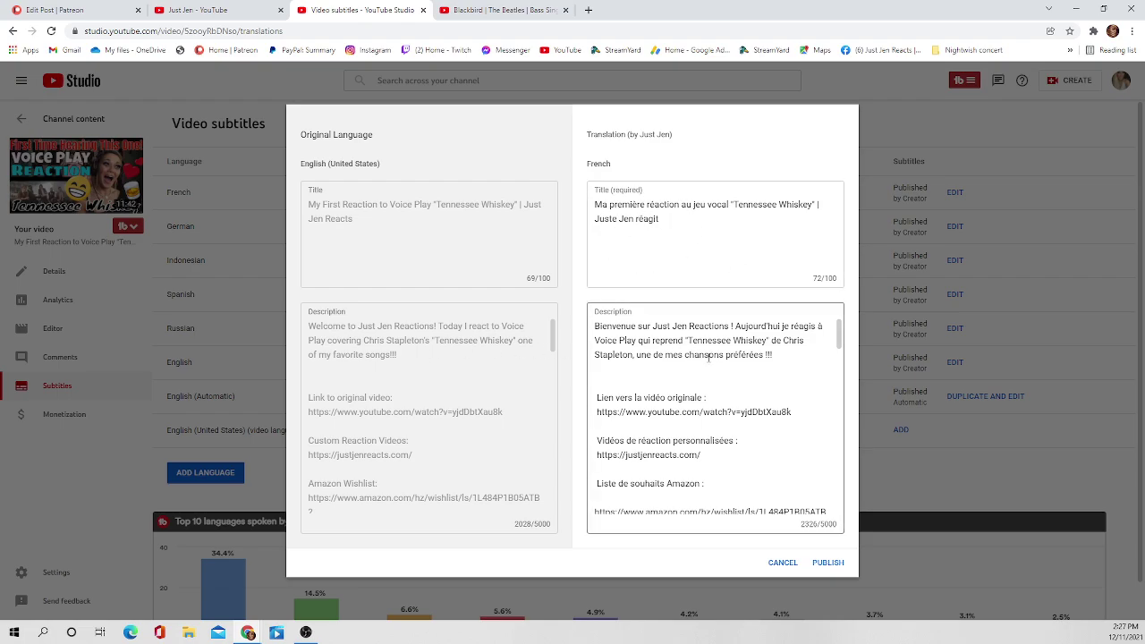
{"action": "left_click", "coordinate": [783, 566]}
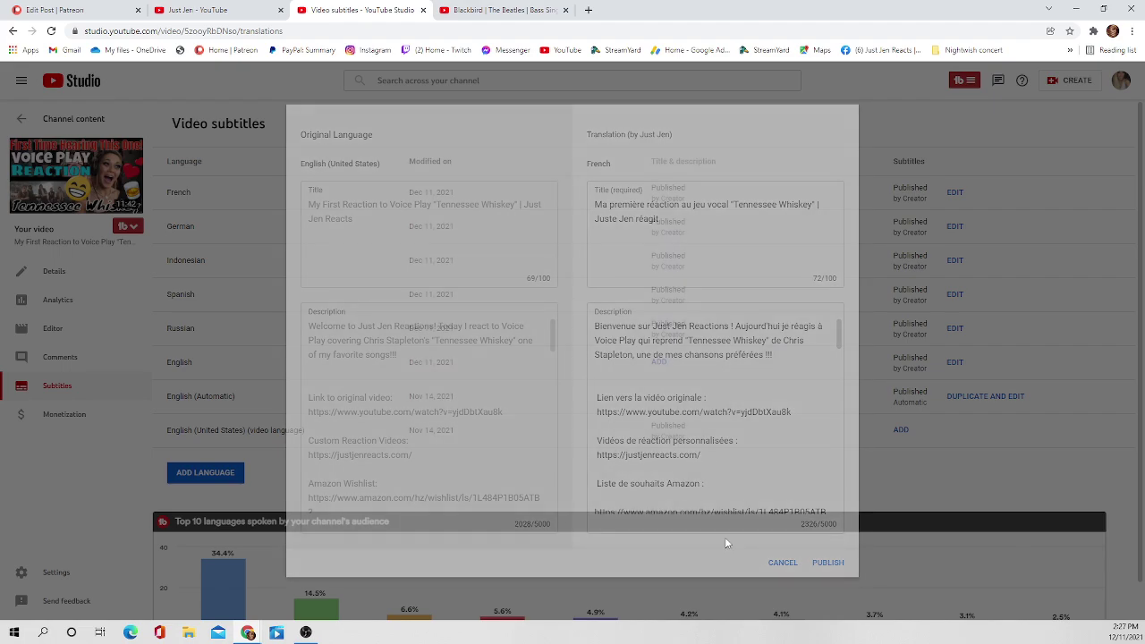
{"action": "mouse_move", "coordinate": [77, 179]}
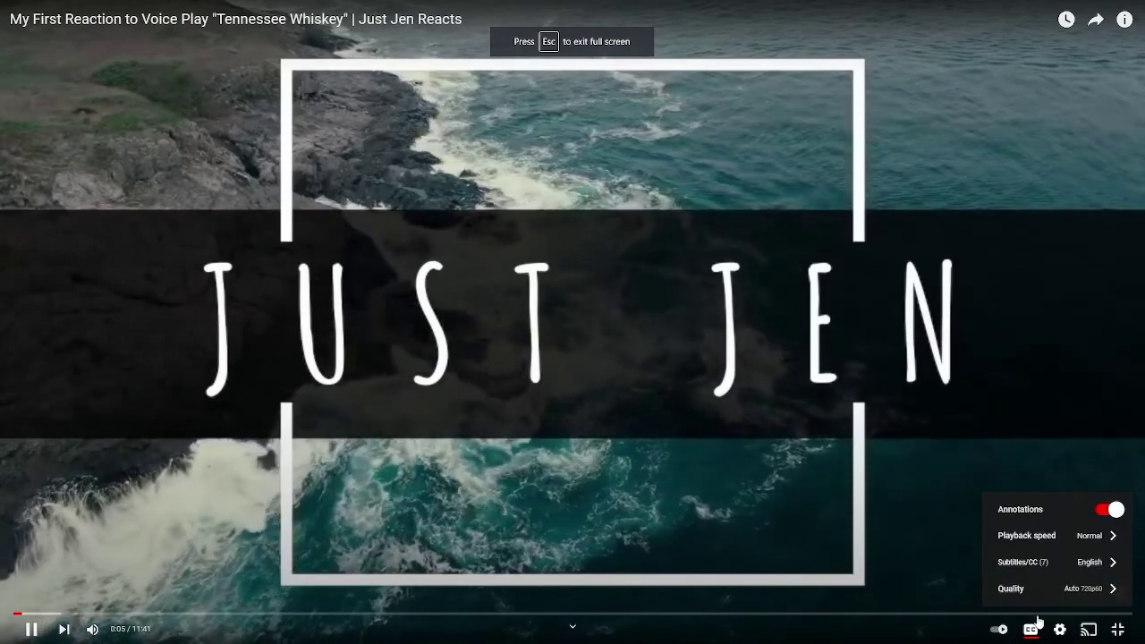
Choose Spanish from the player's subtitle language list so the full-screen video shows Spanish captions
{"action": "left_click", "coordinate": [1028, 564]}
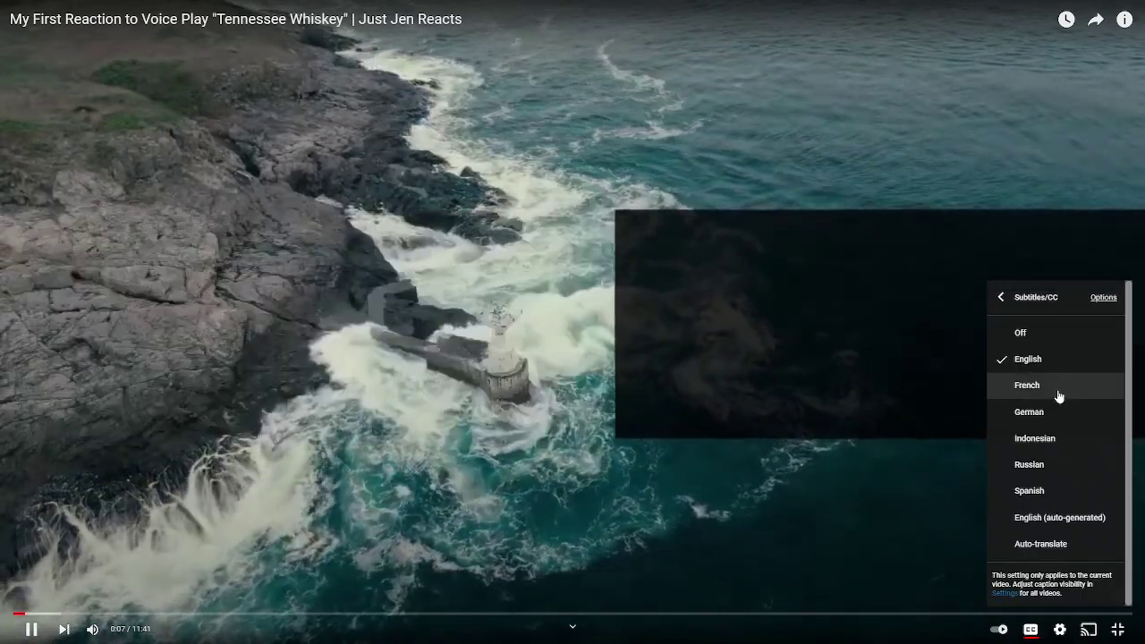